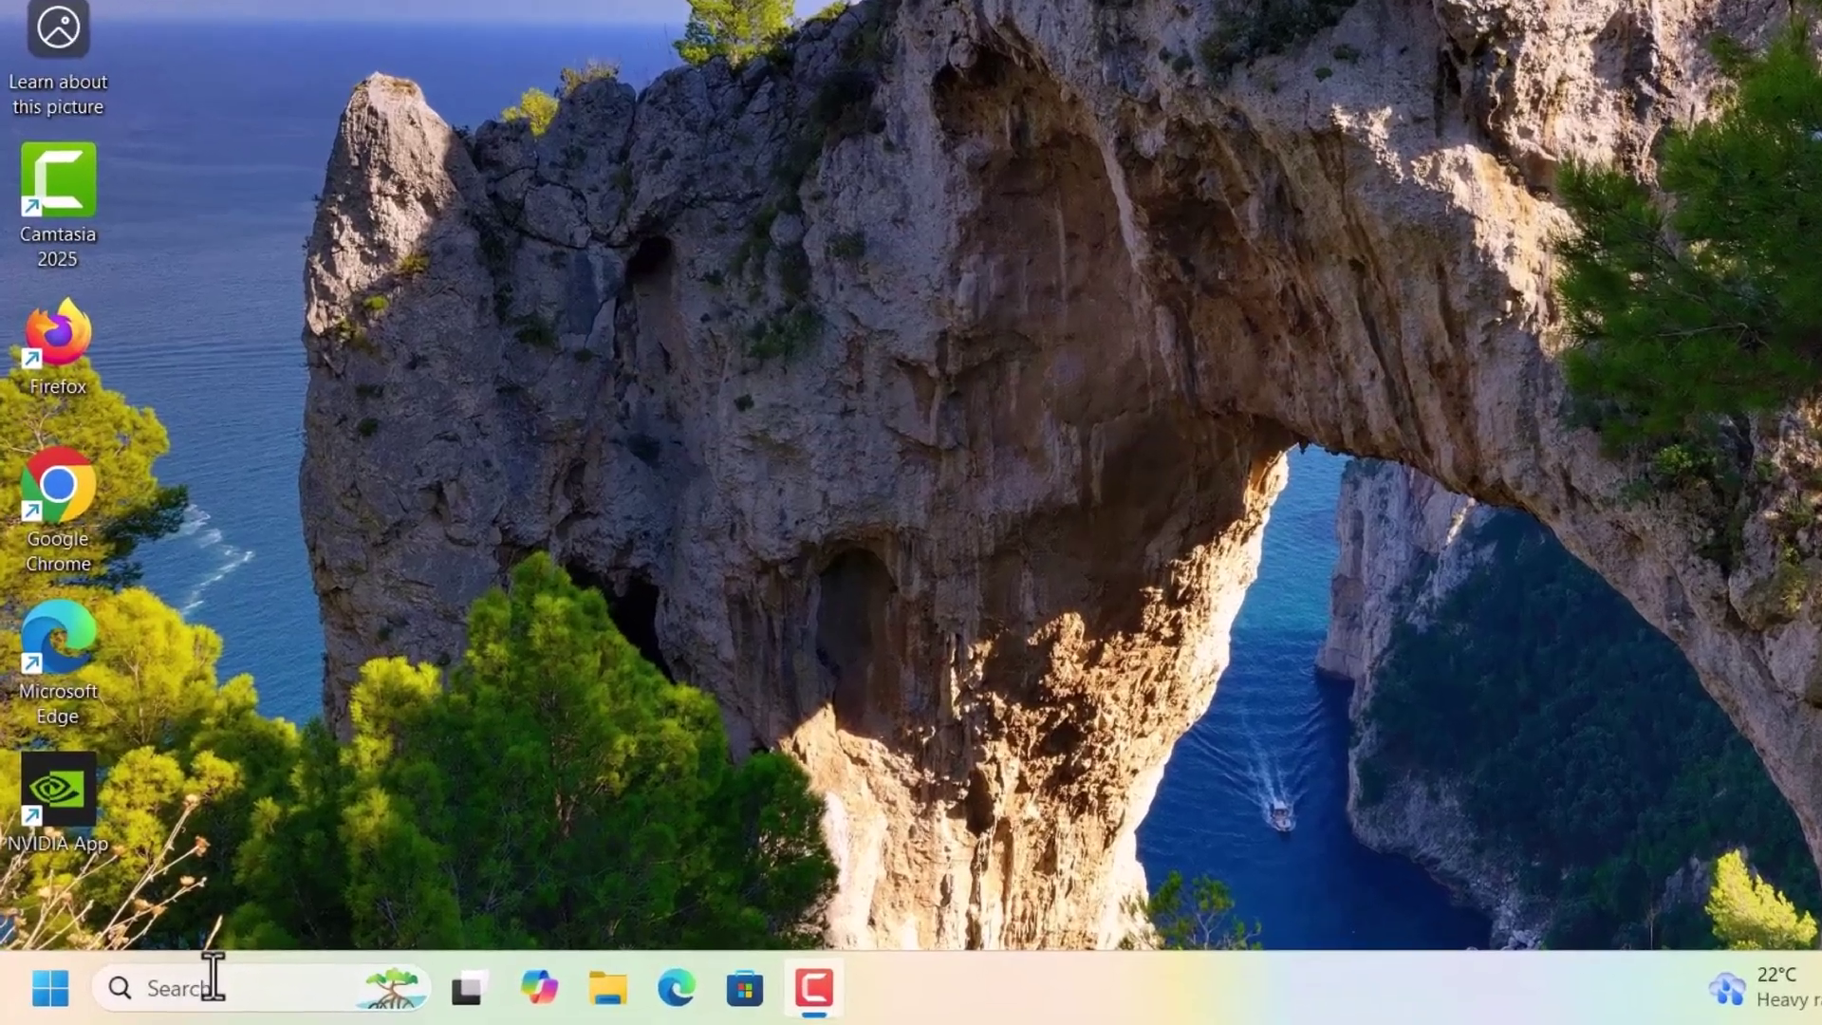
# Step: Search for 'settings' from the taskbar and open the Settings app
pyautogui.click(162, 987)
pyautogui.write('se')
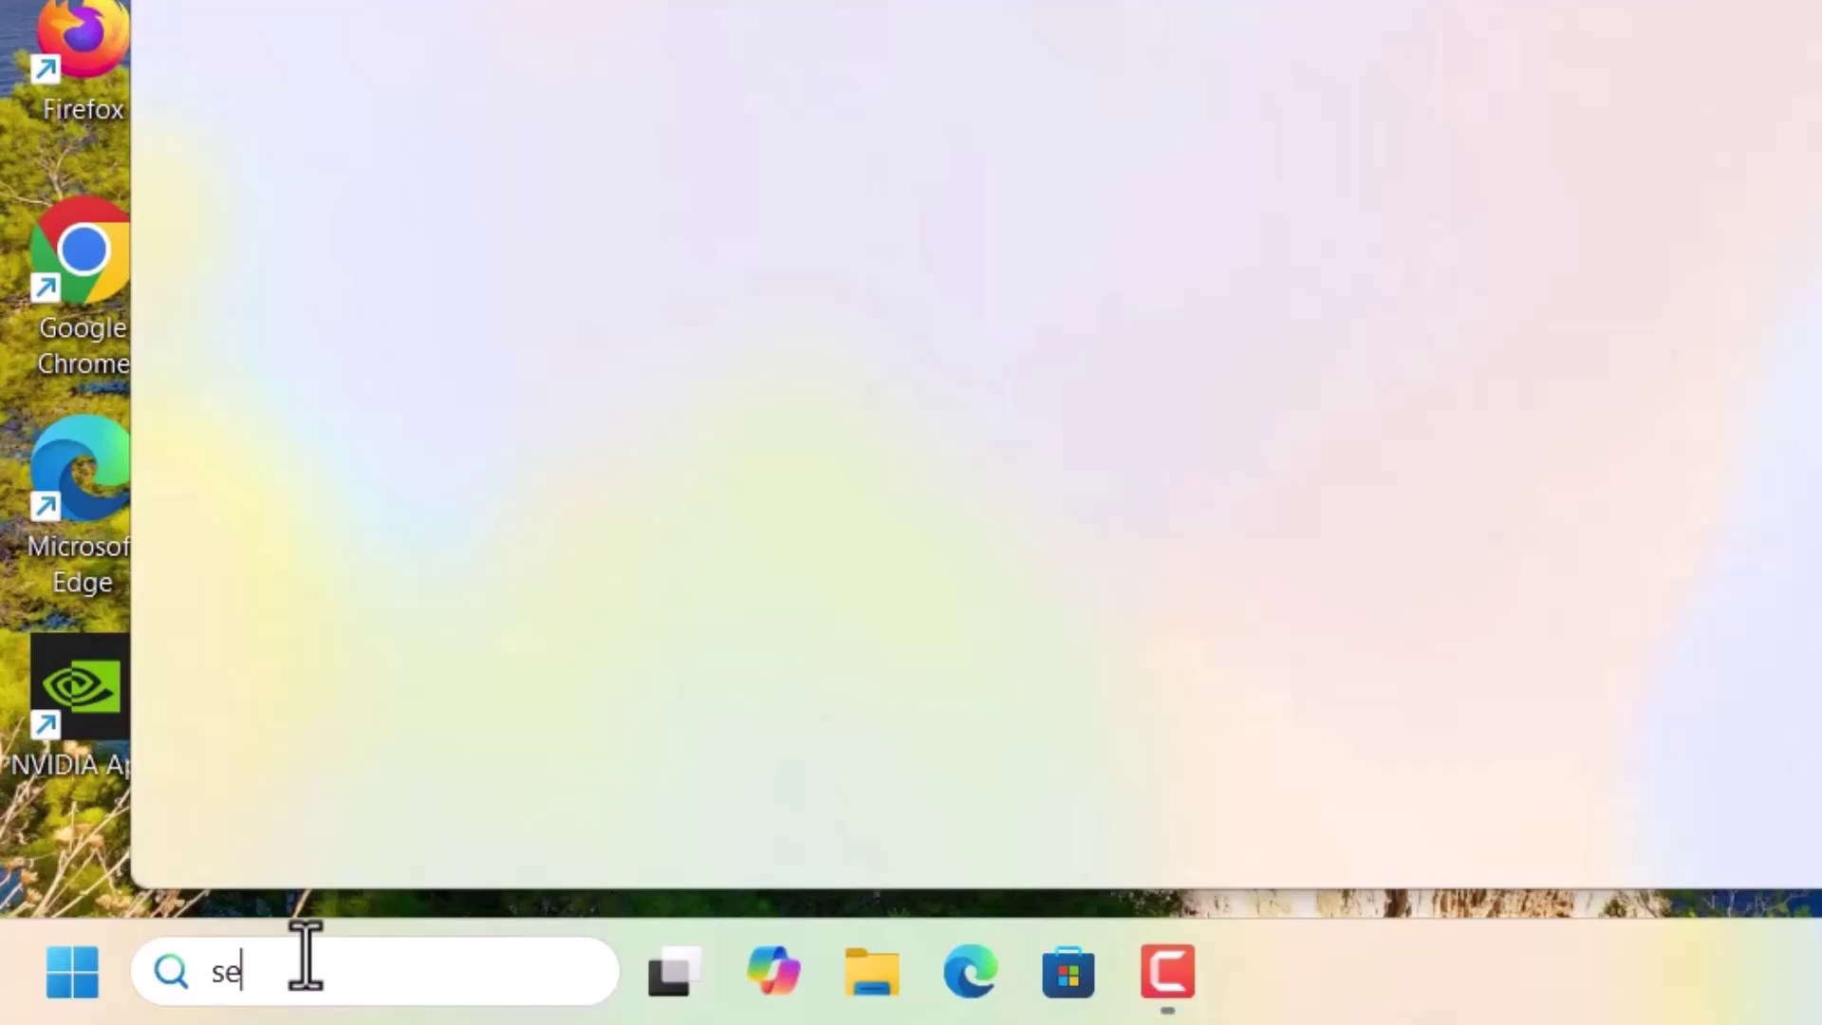
pyautogui.write('ttings')
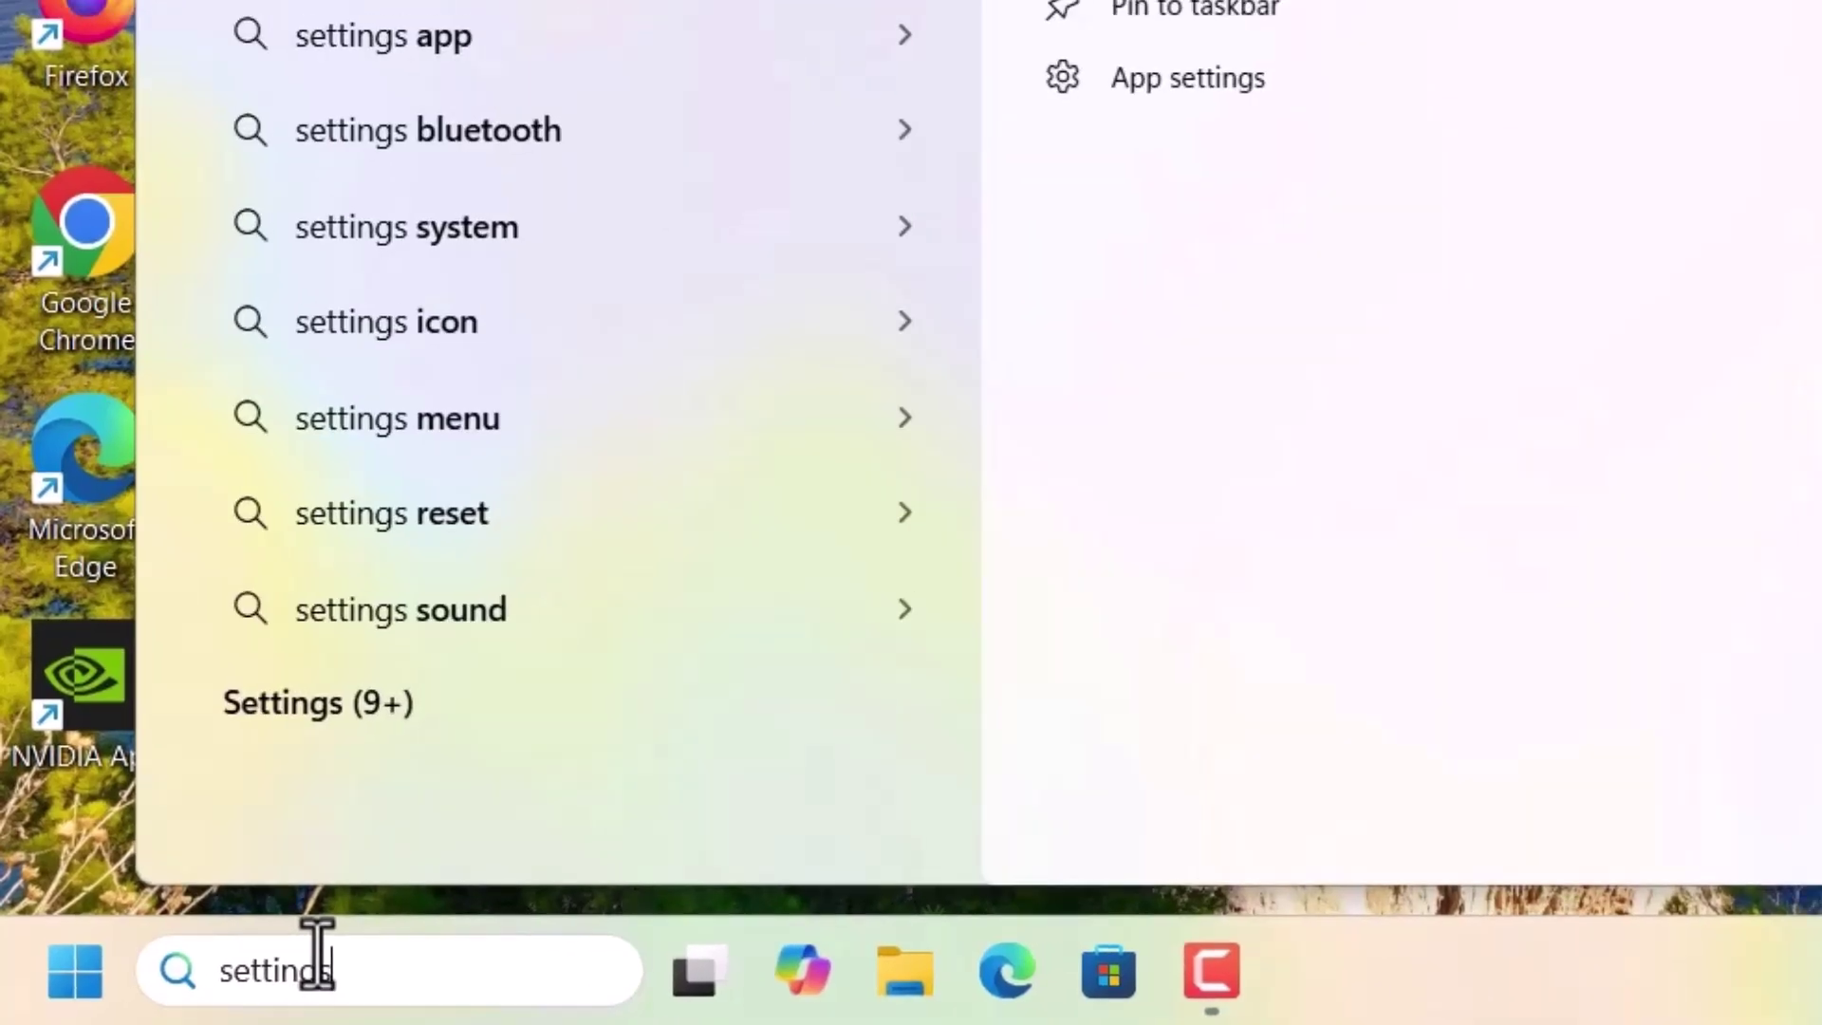
pyautogui.press('Return')
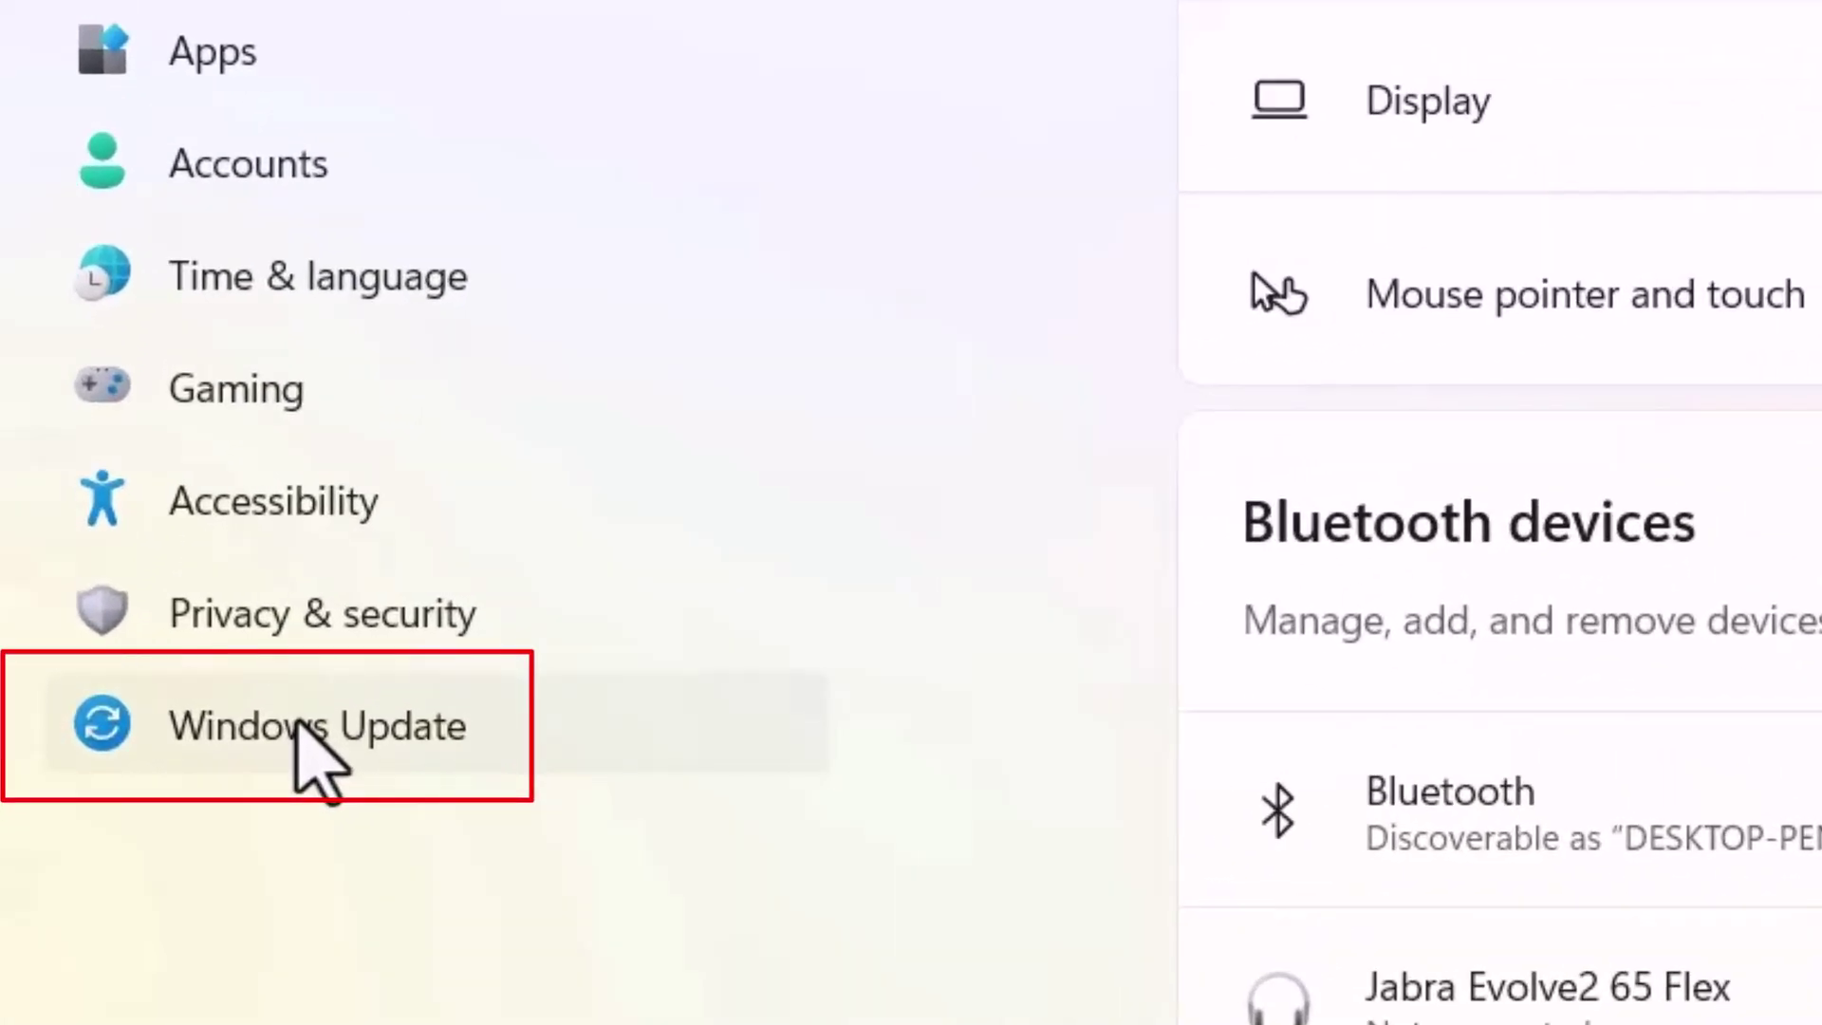
# Step: Open Windows Update's Advanced options and expand the Active hours adjustment choices
pyautogui.click(290, 735)
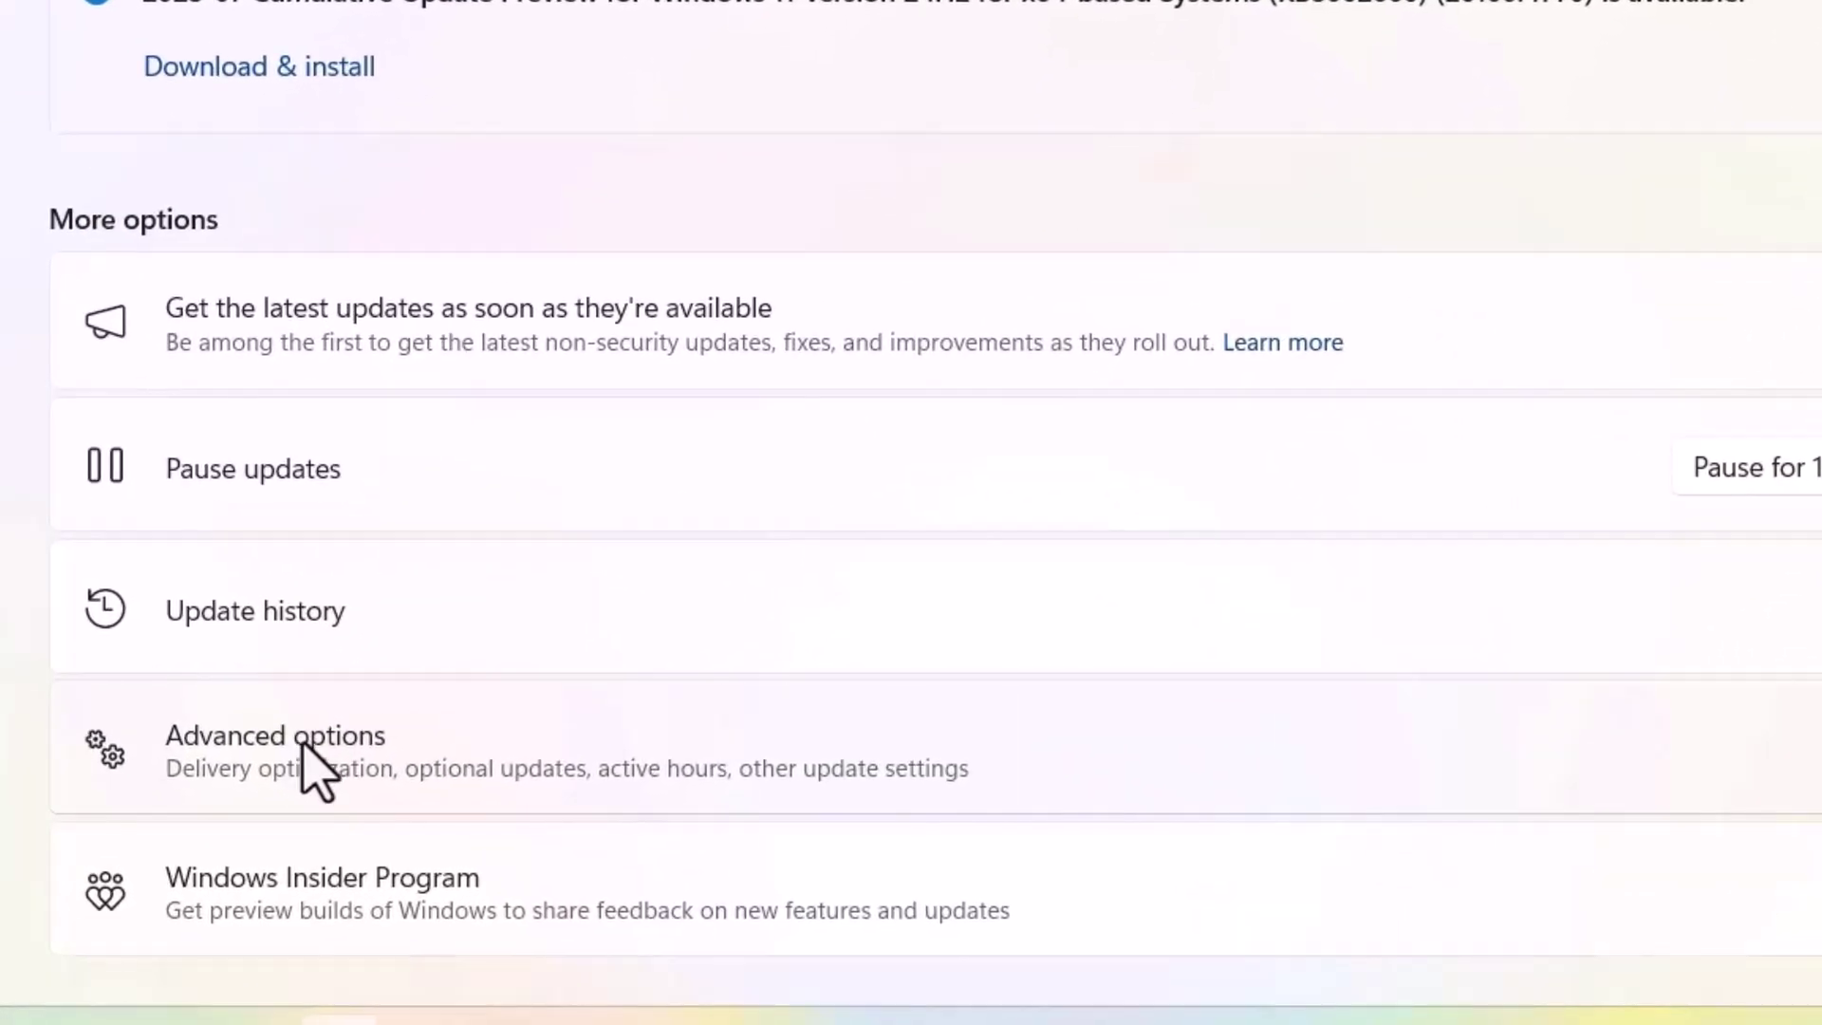
pyautogui.click(313, 750)
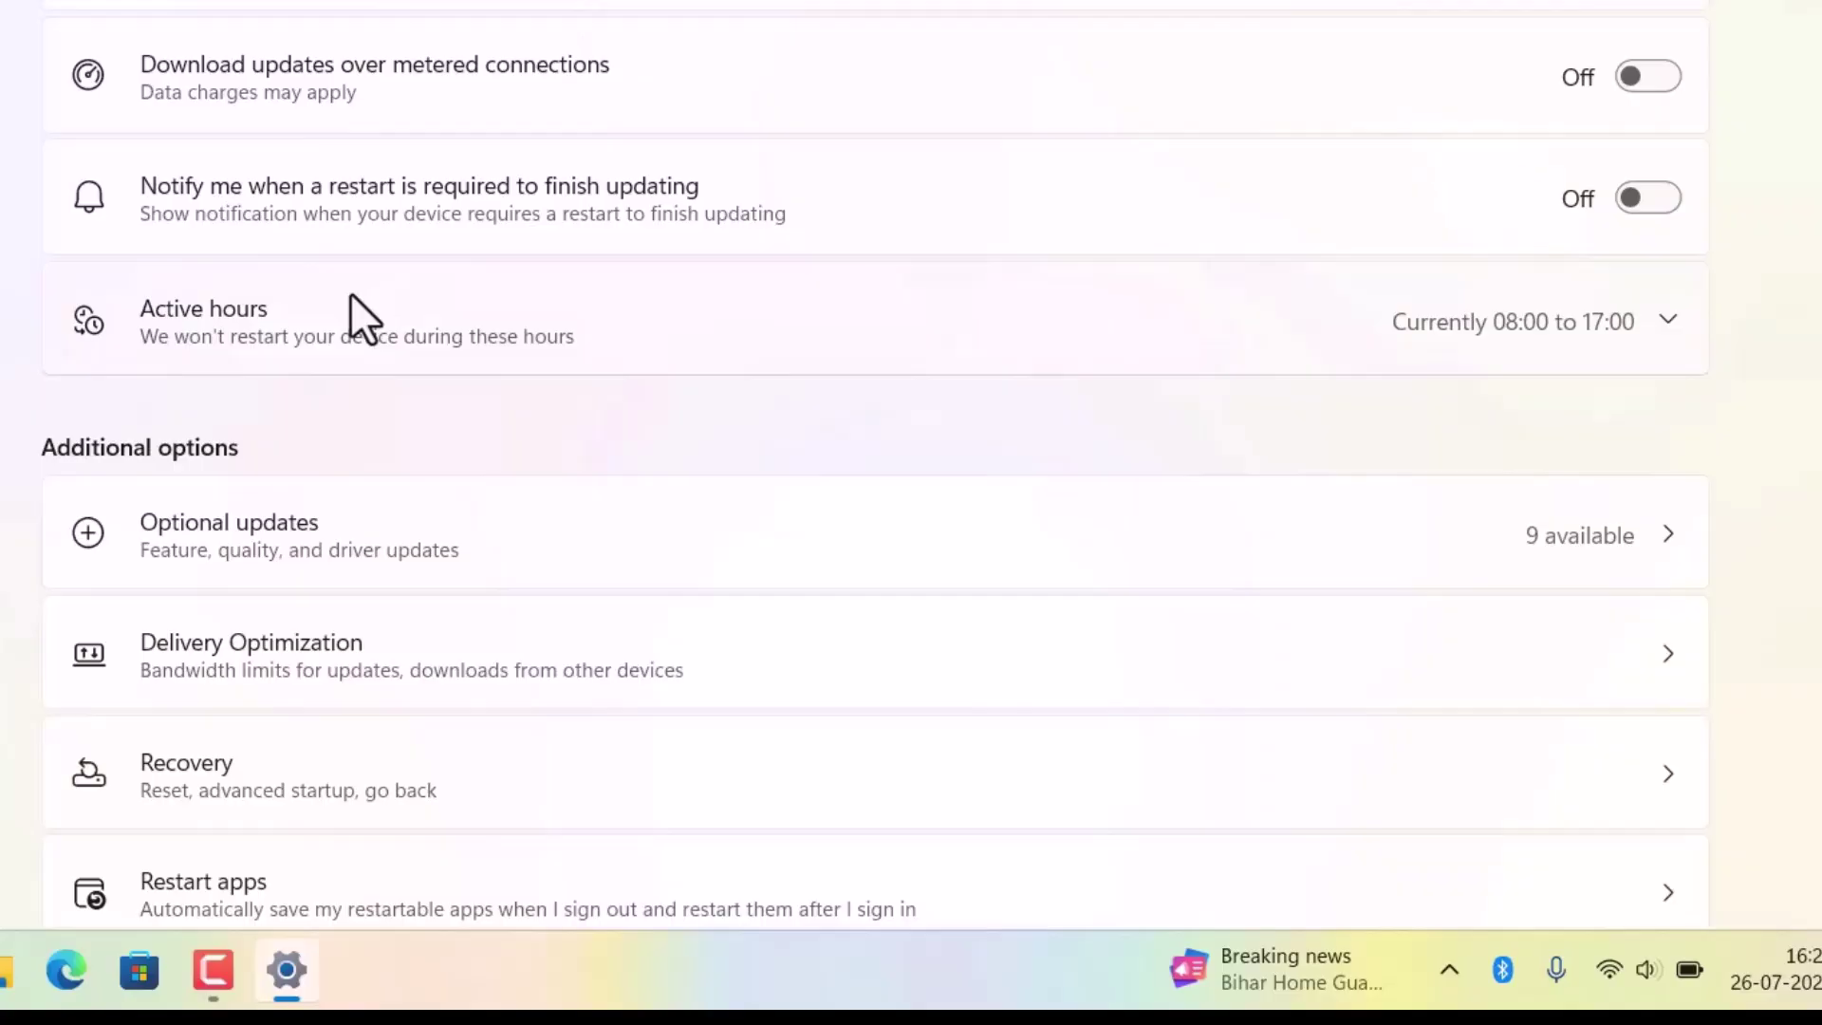
pyautogui.click(463, 325)
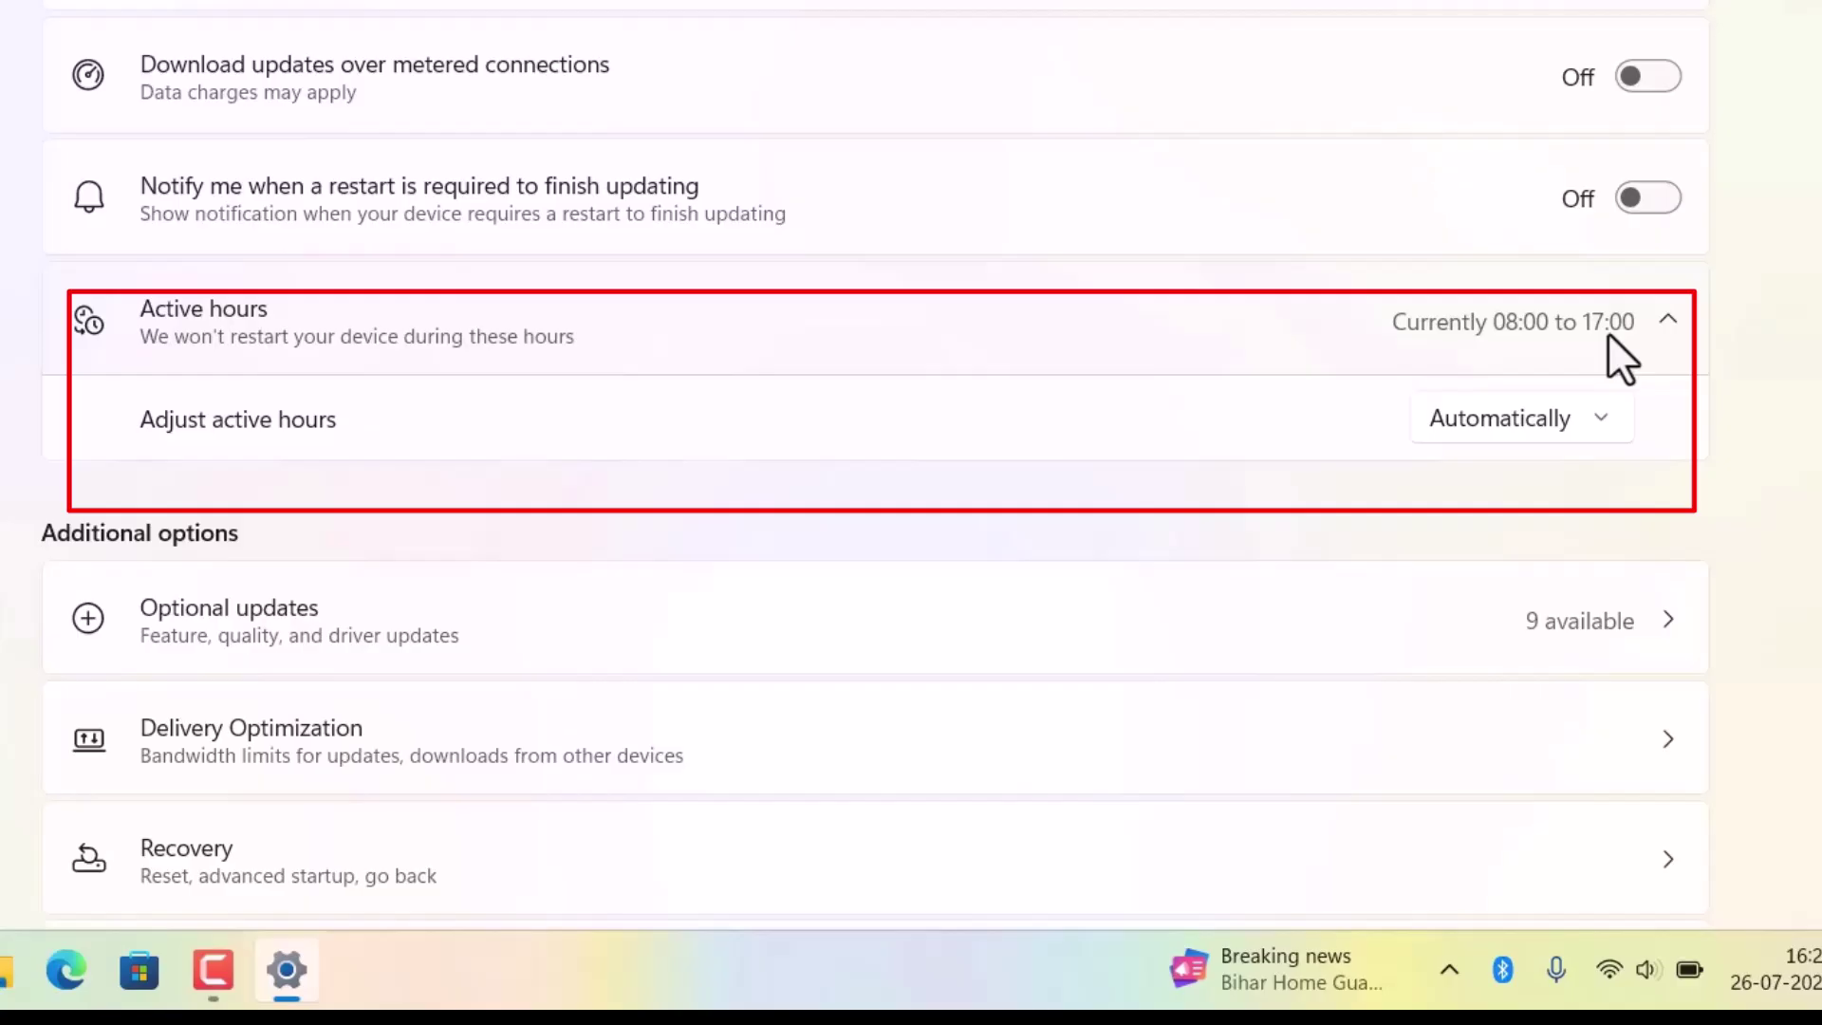
pyautogui.click(1476, 420)
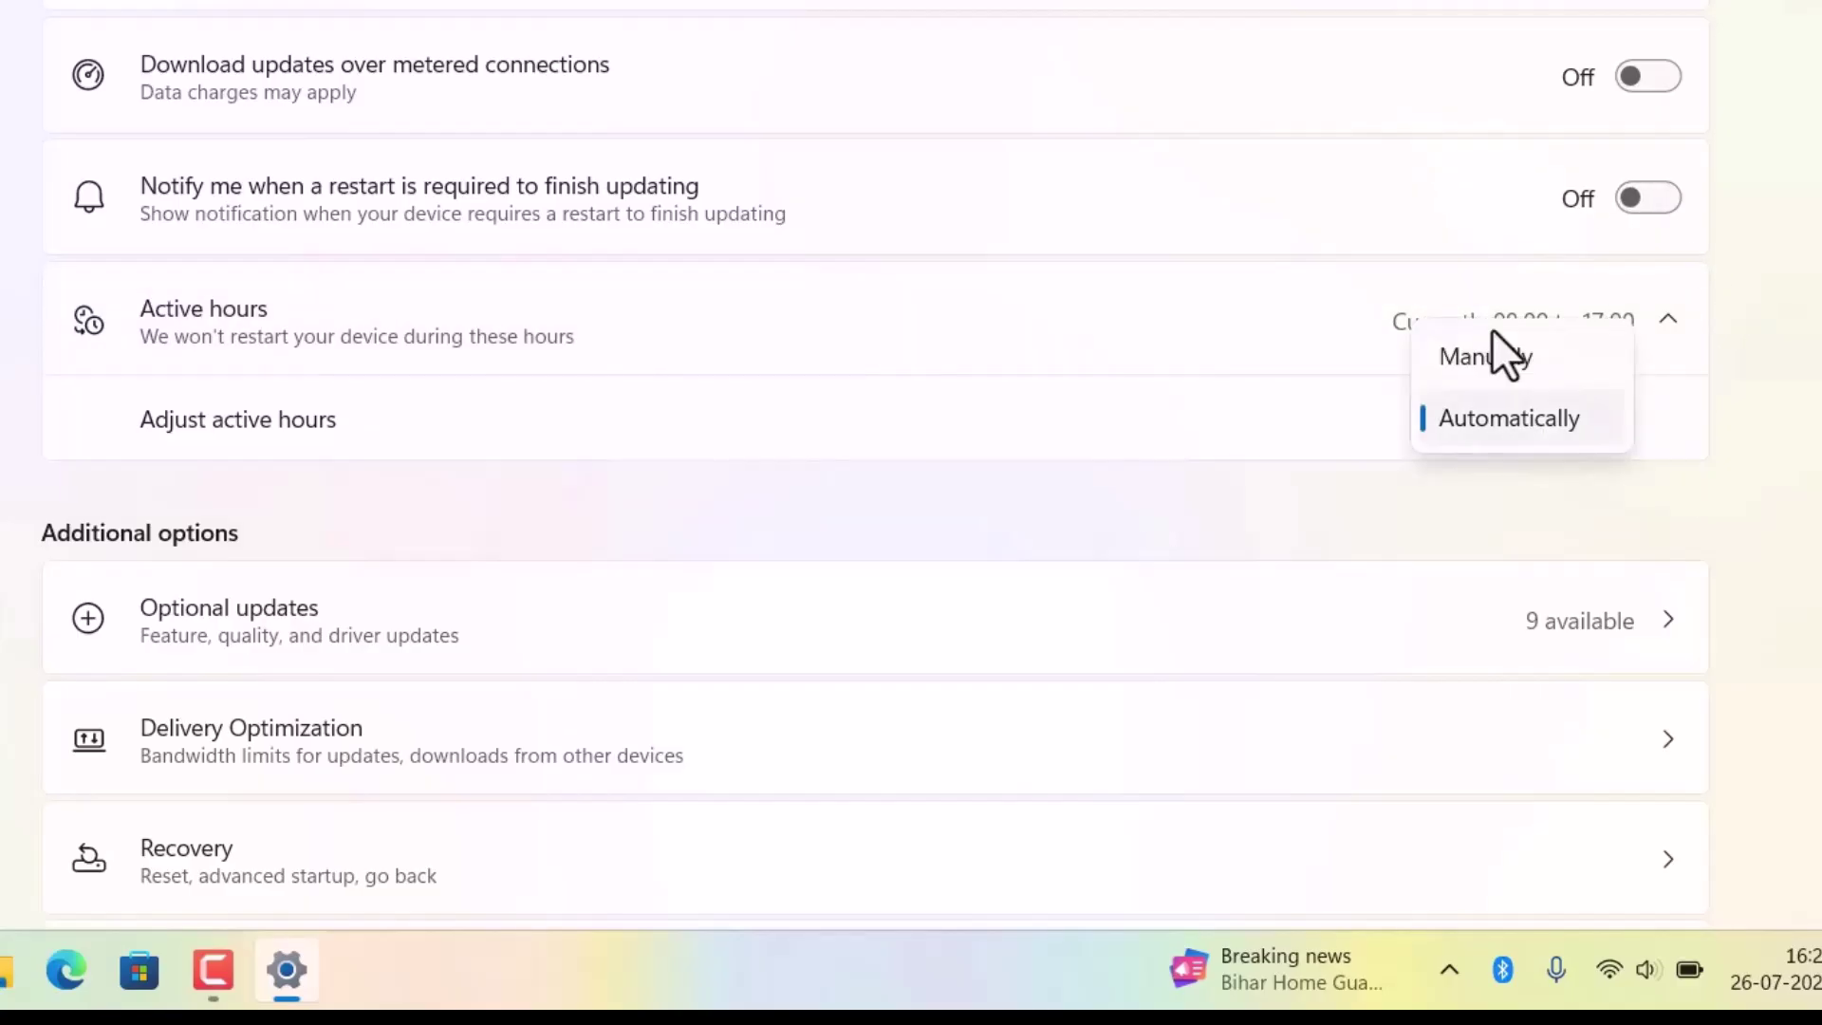
# Step: Set active hours to Manually (8:00 AM–5:00 PM), leave Get me up to date off, and close Settings
pyautogui.click(1477, 352)
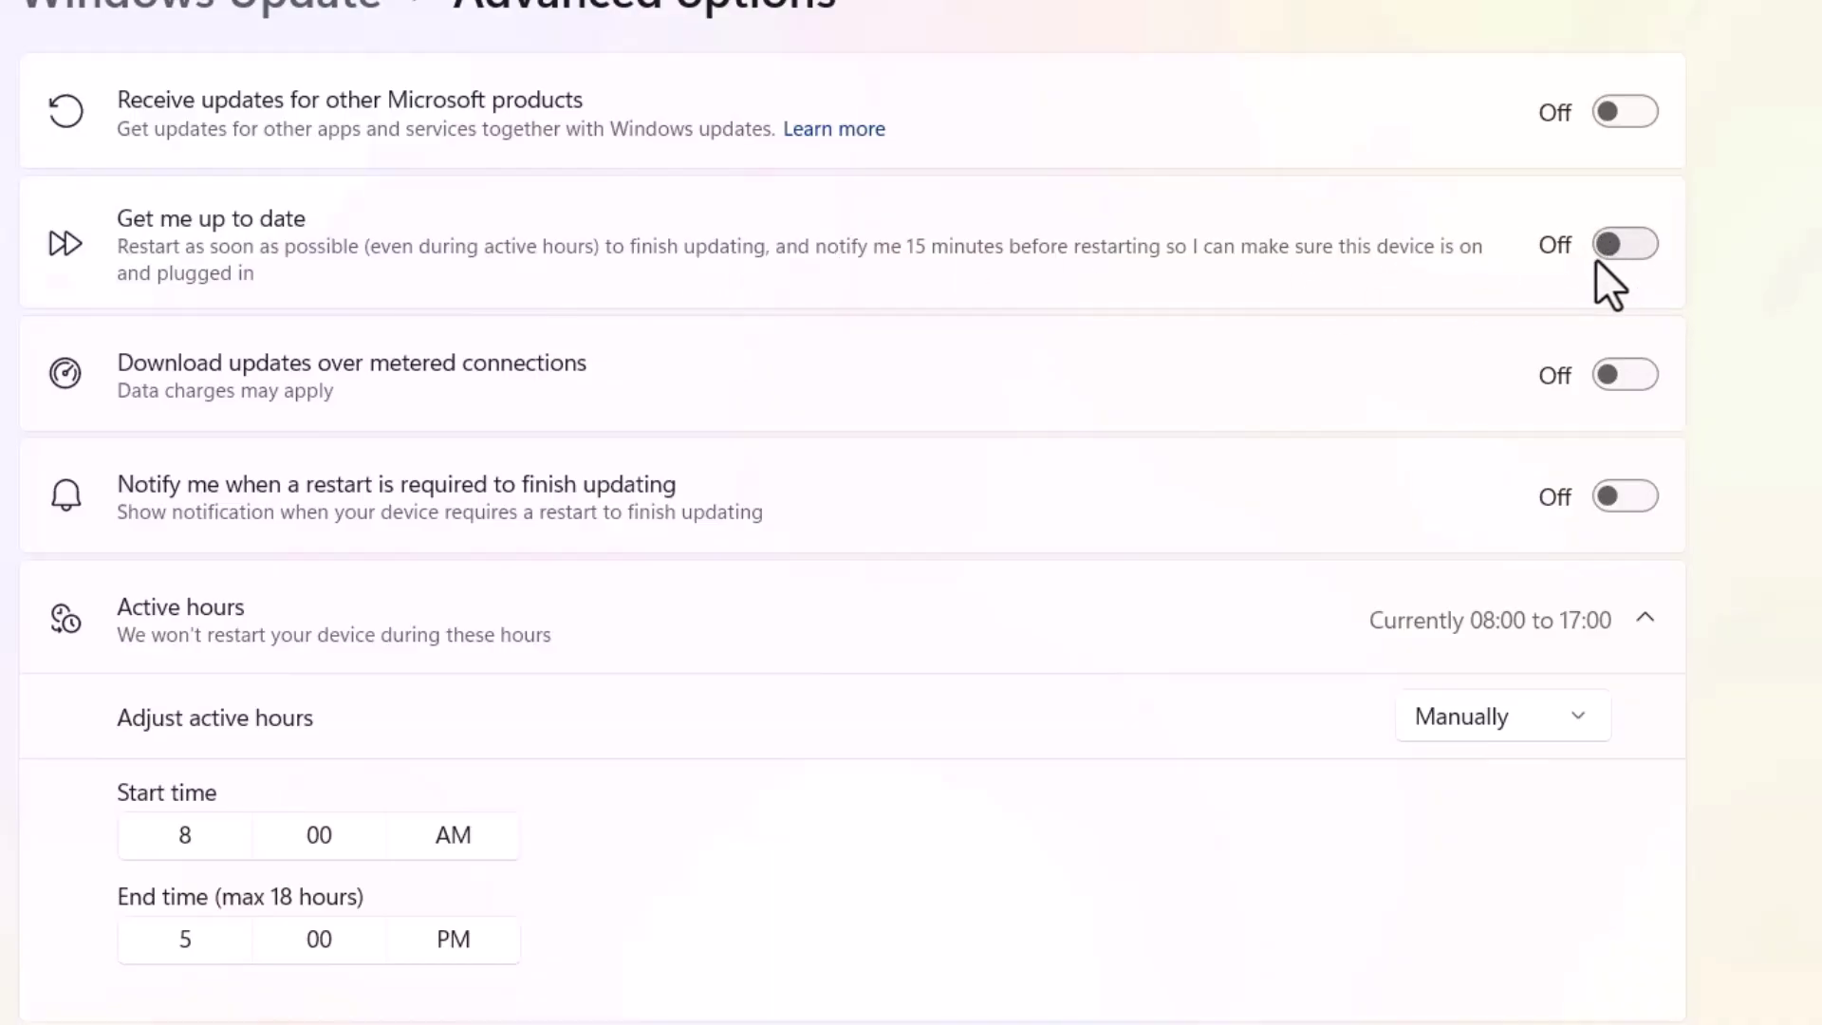
pyautogui.click(1625, 248)
pyautogui.click(1649, 228)
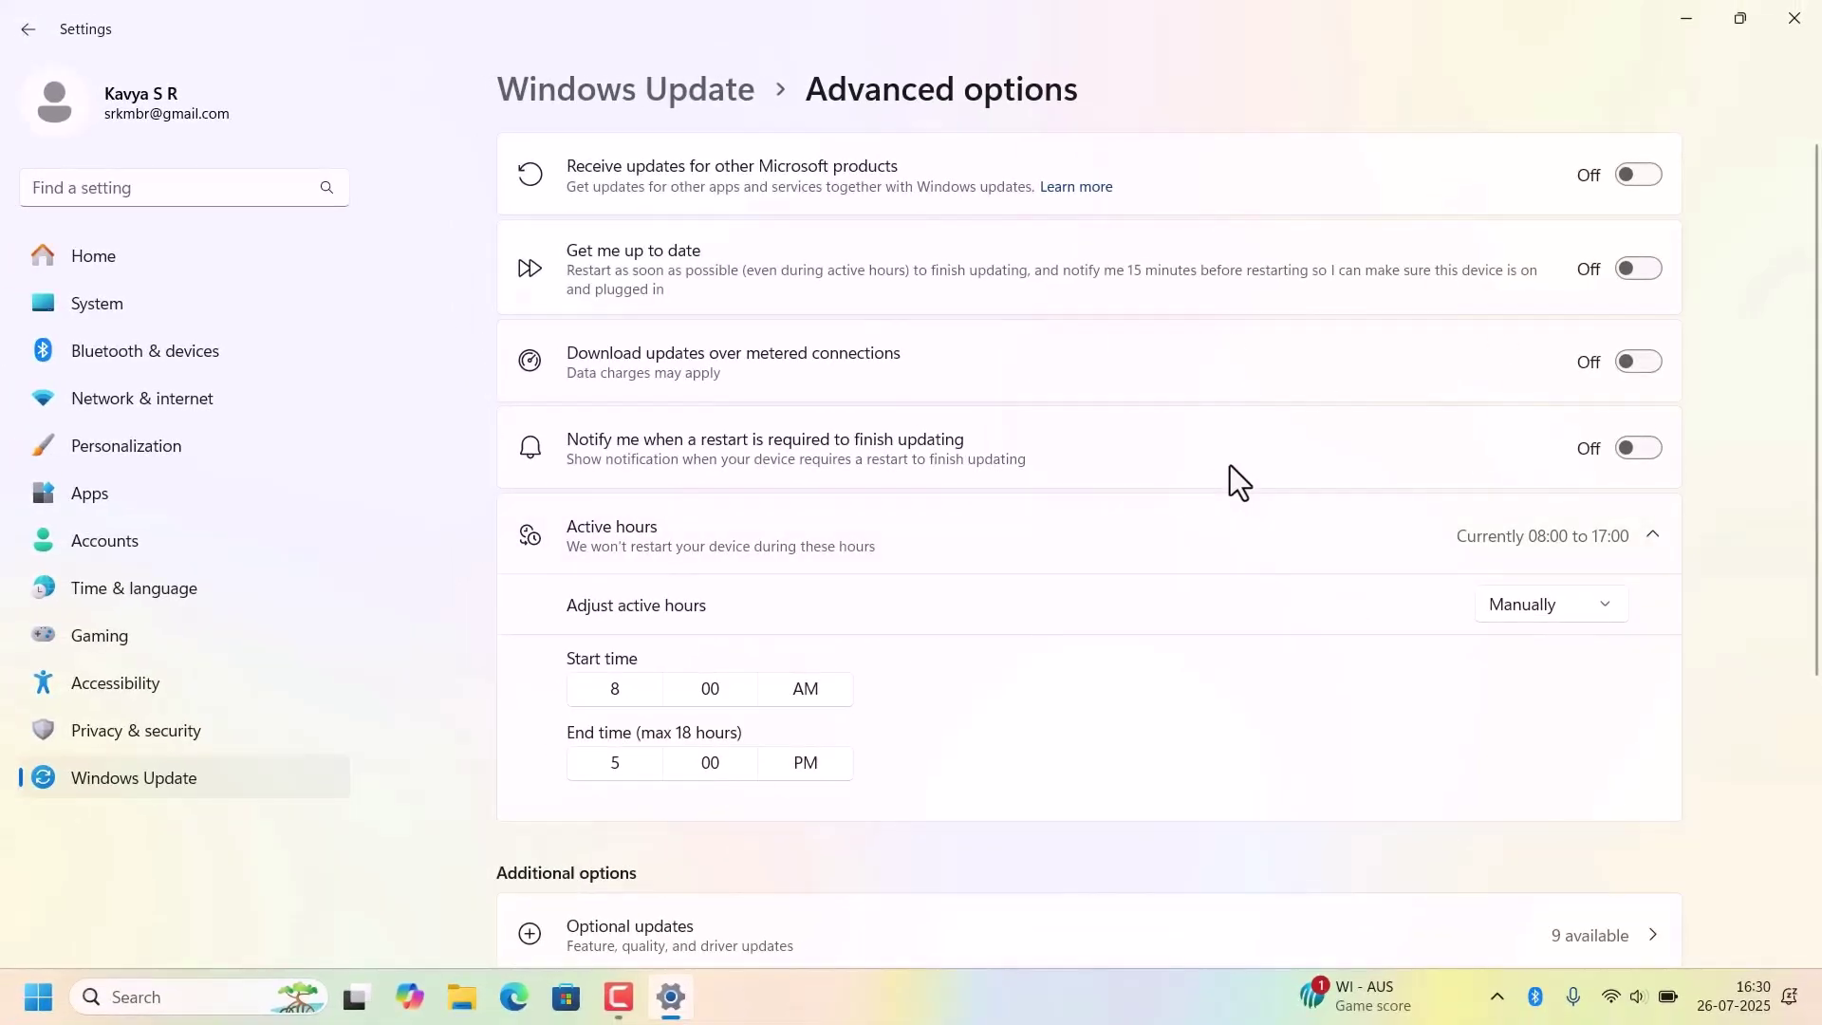
pyautogui.click(1794, 19)
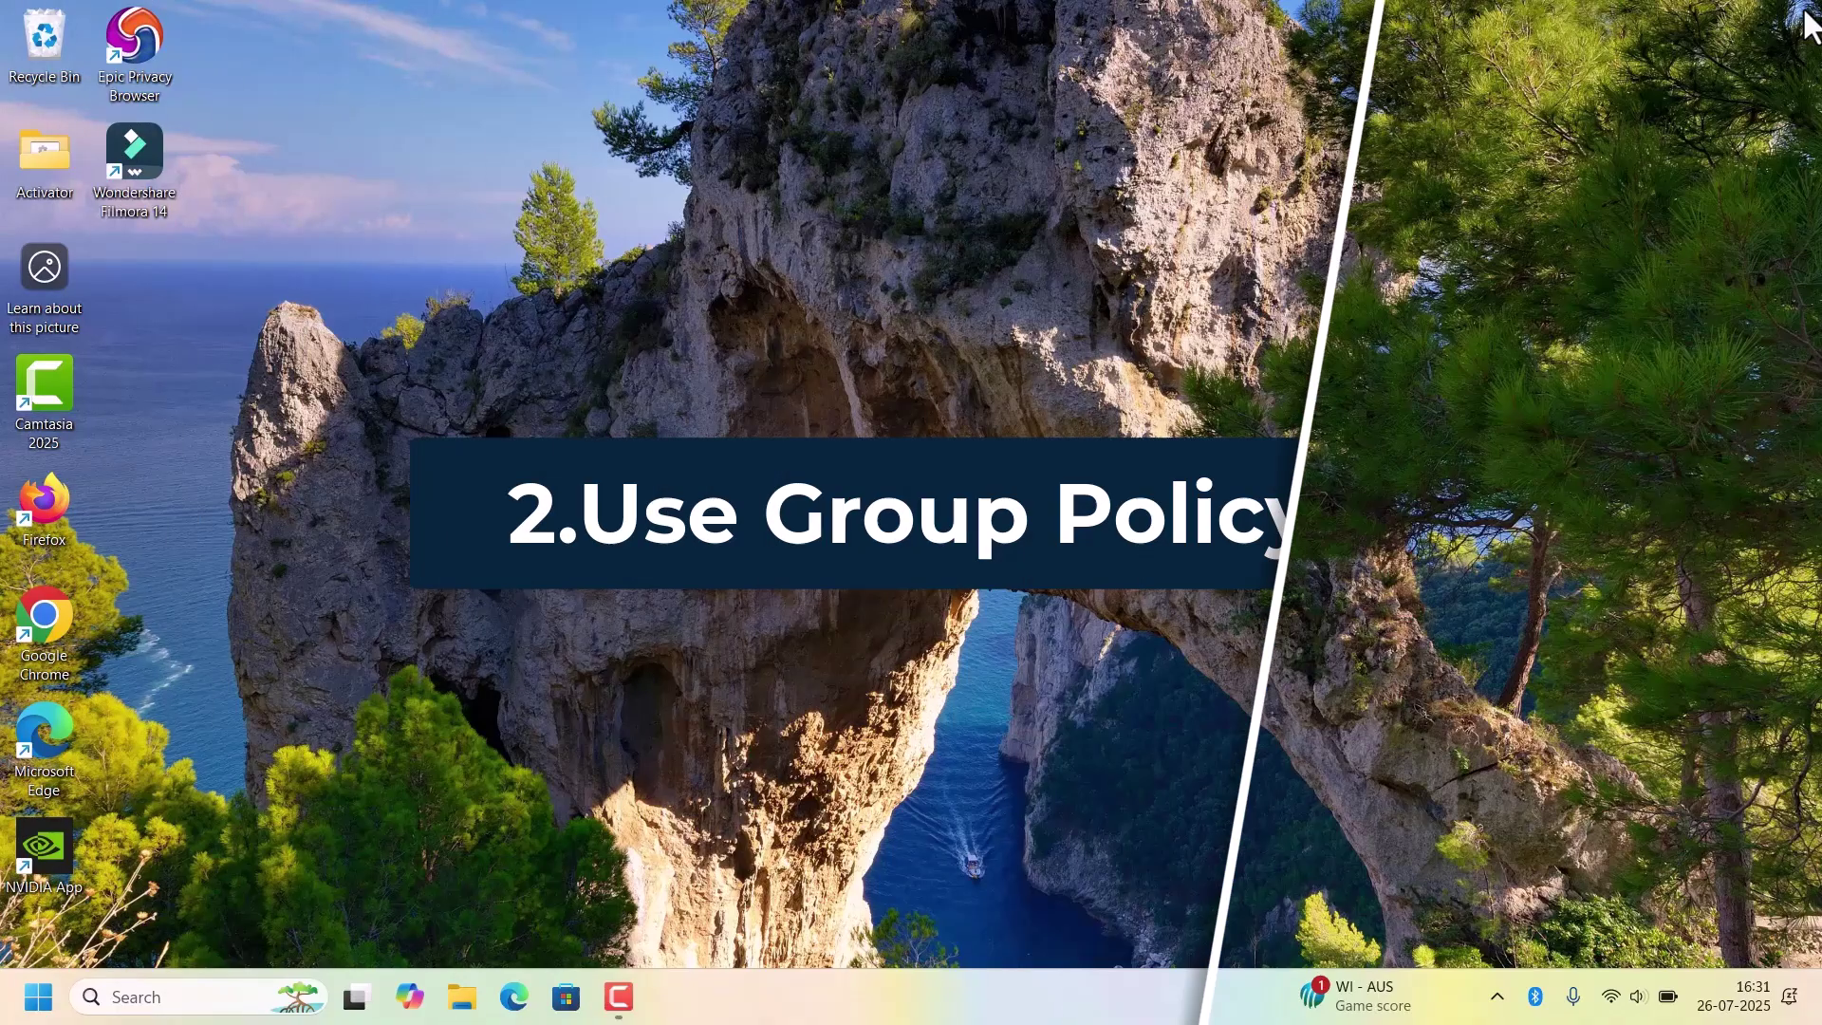
# Step: Run gpedit.msc from the Run dialog to launch the Local Group Policy Editor
pyautogui.press('super+r')
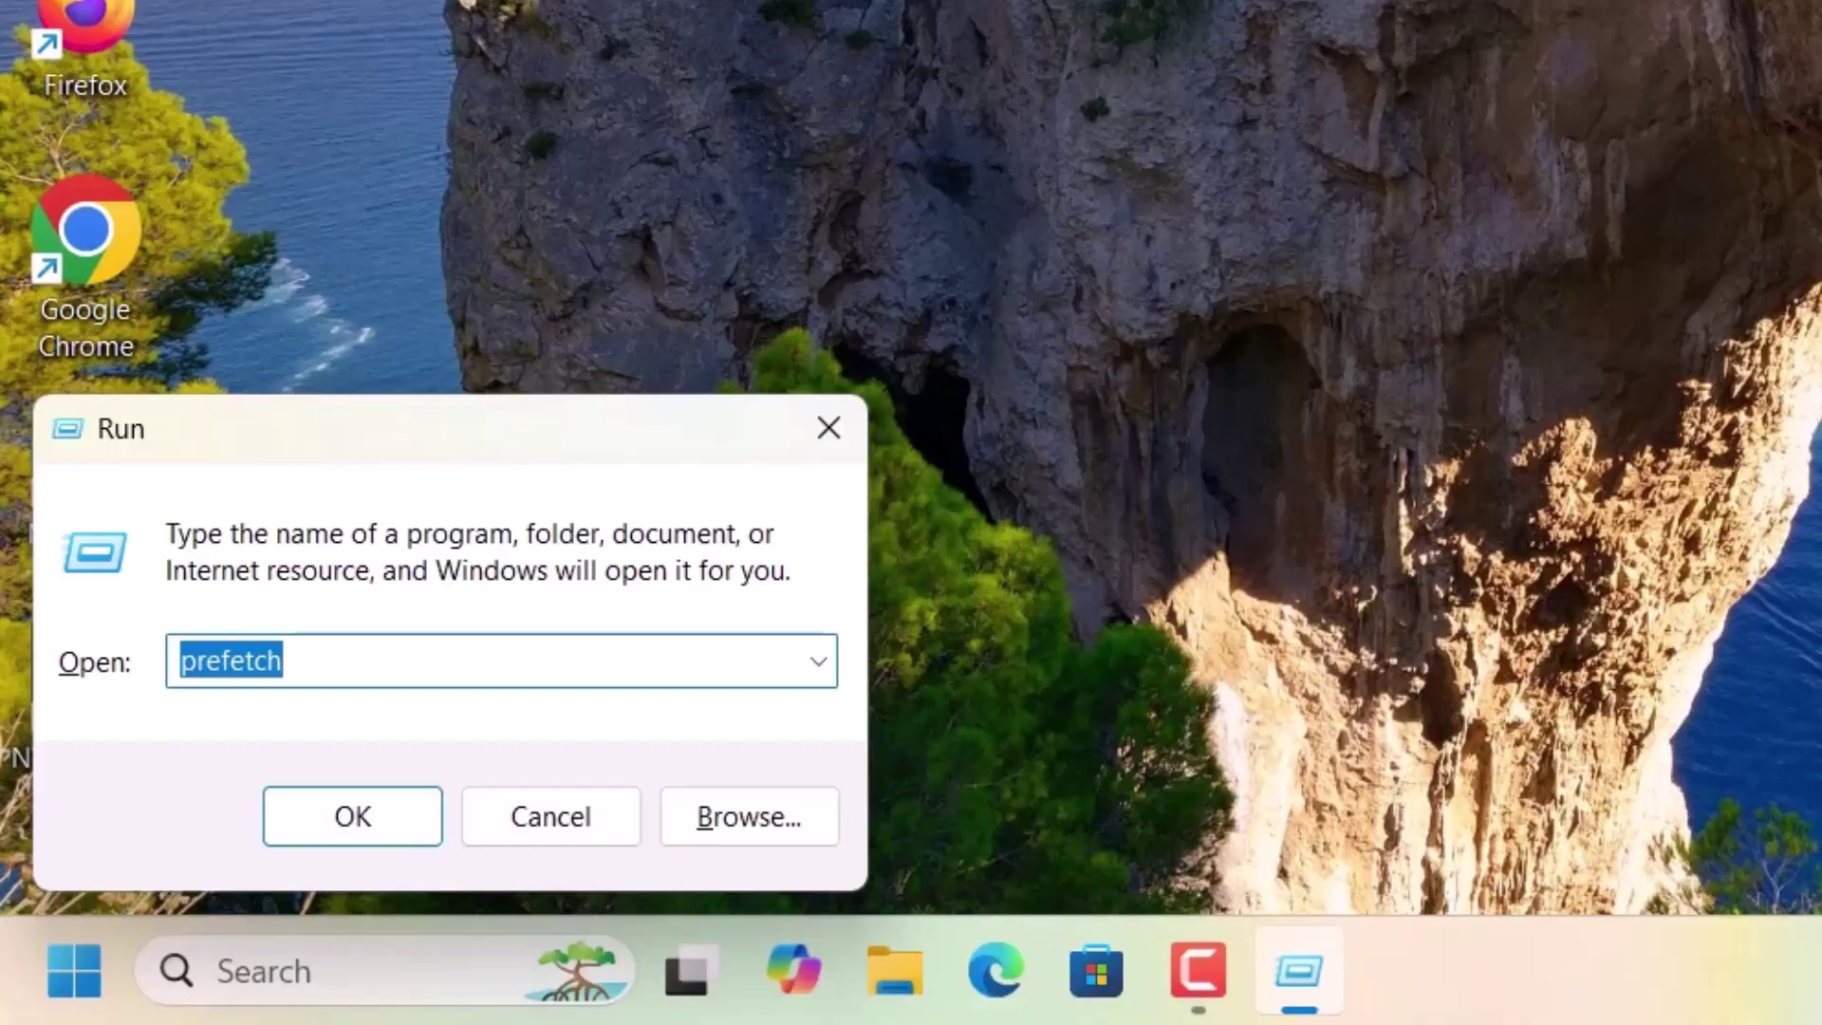
pyautogui.write('gpedit')
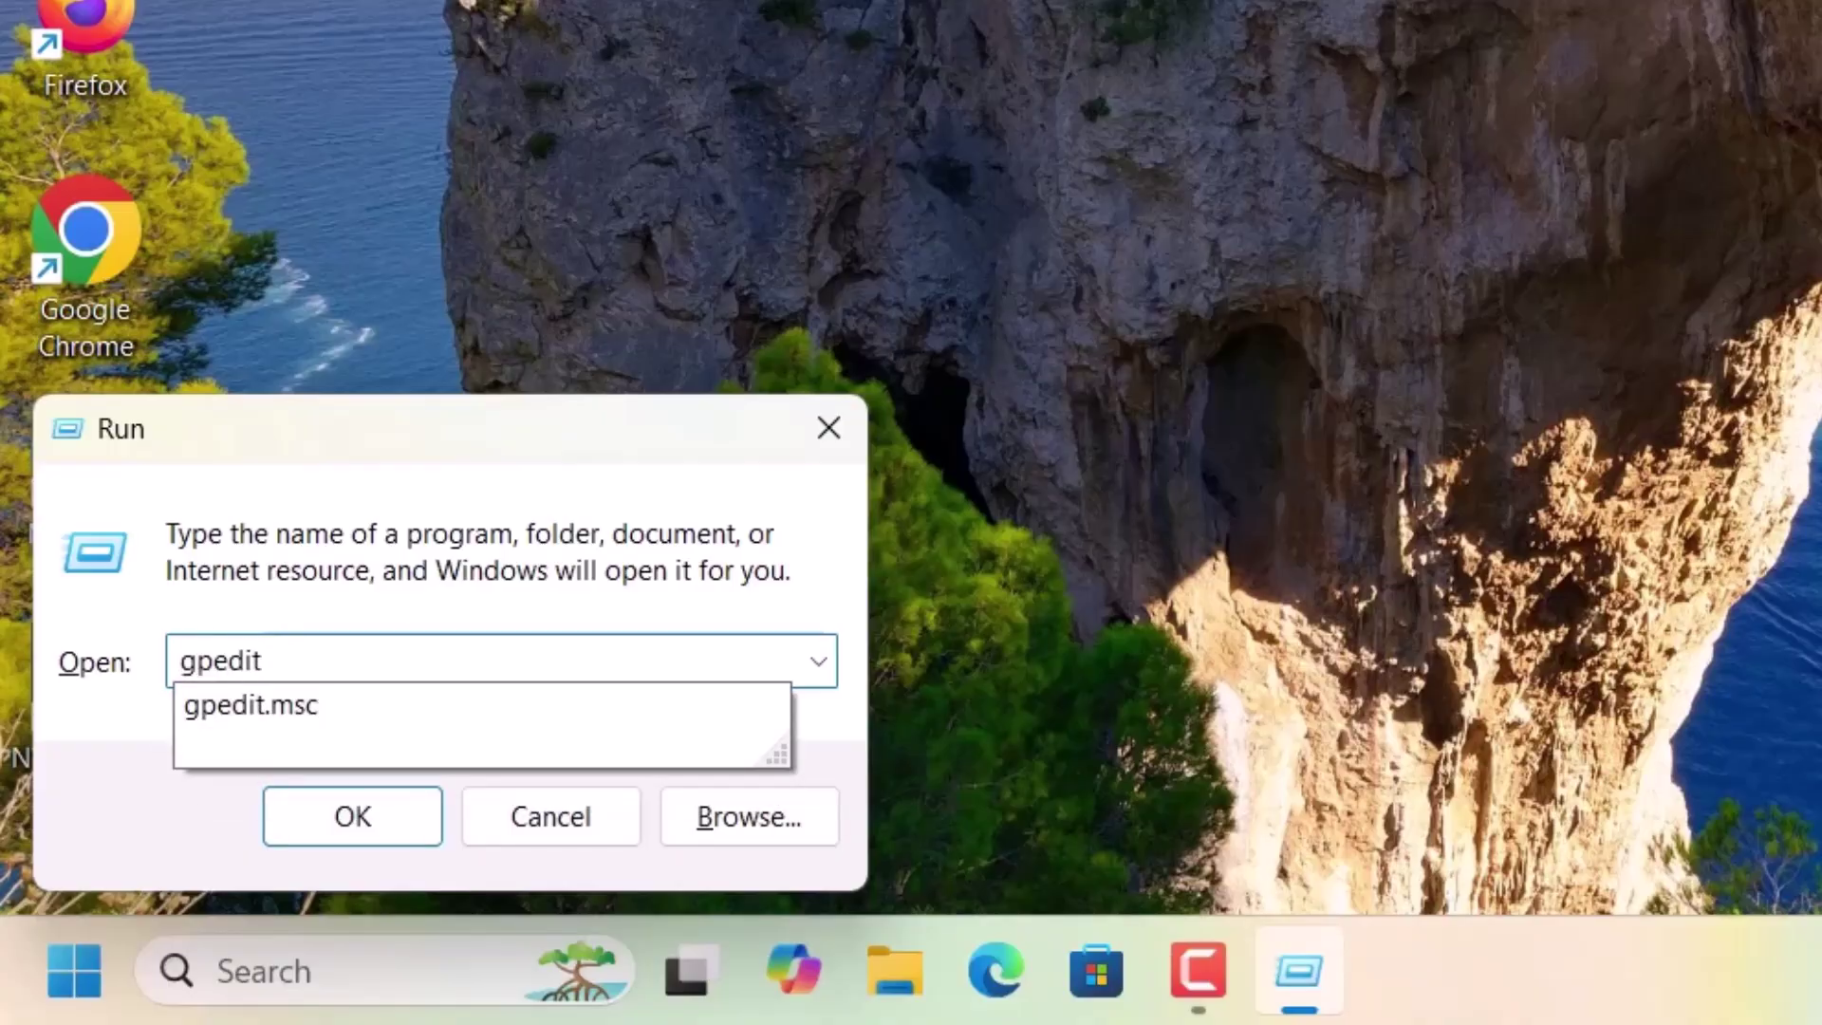
pyautogui.write('.msc')
pyautogui.press('Return')
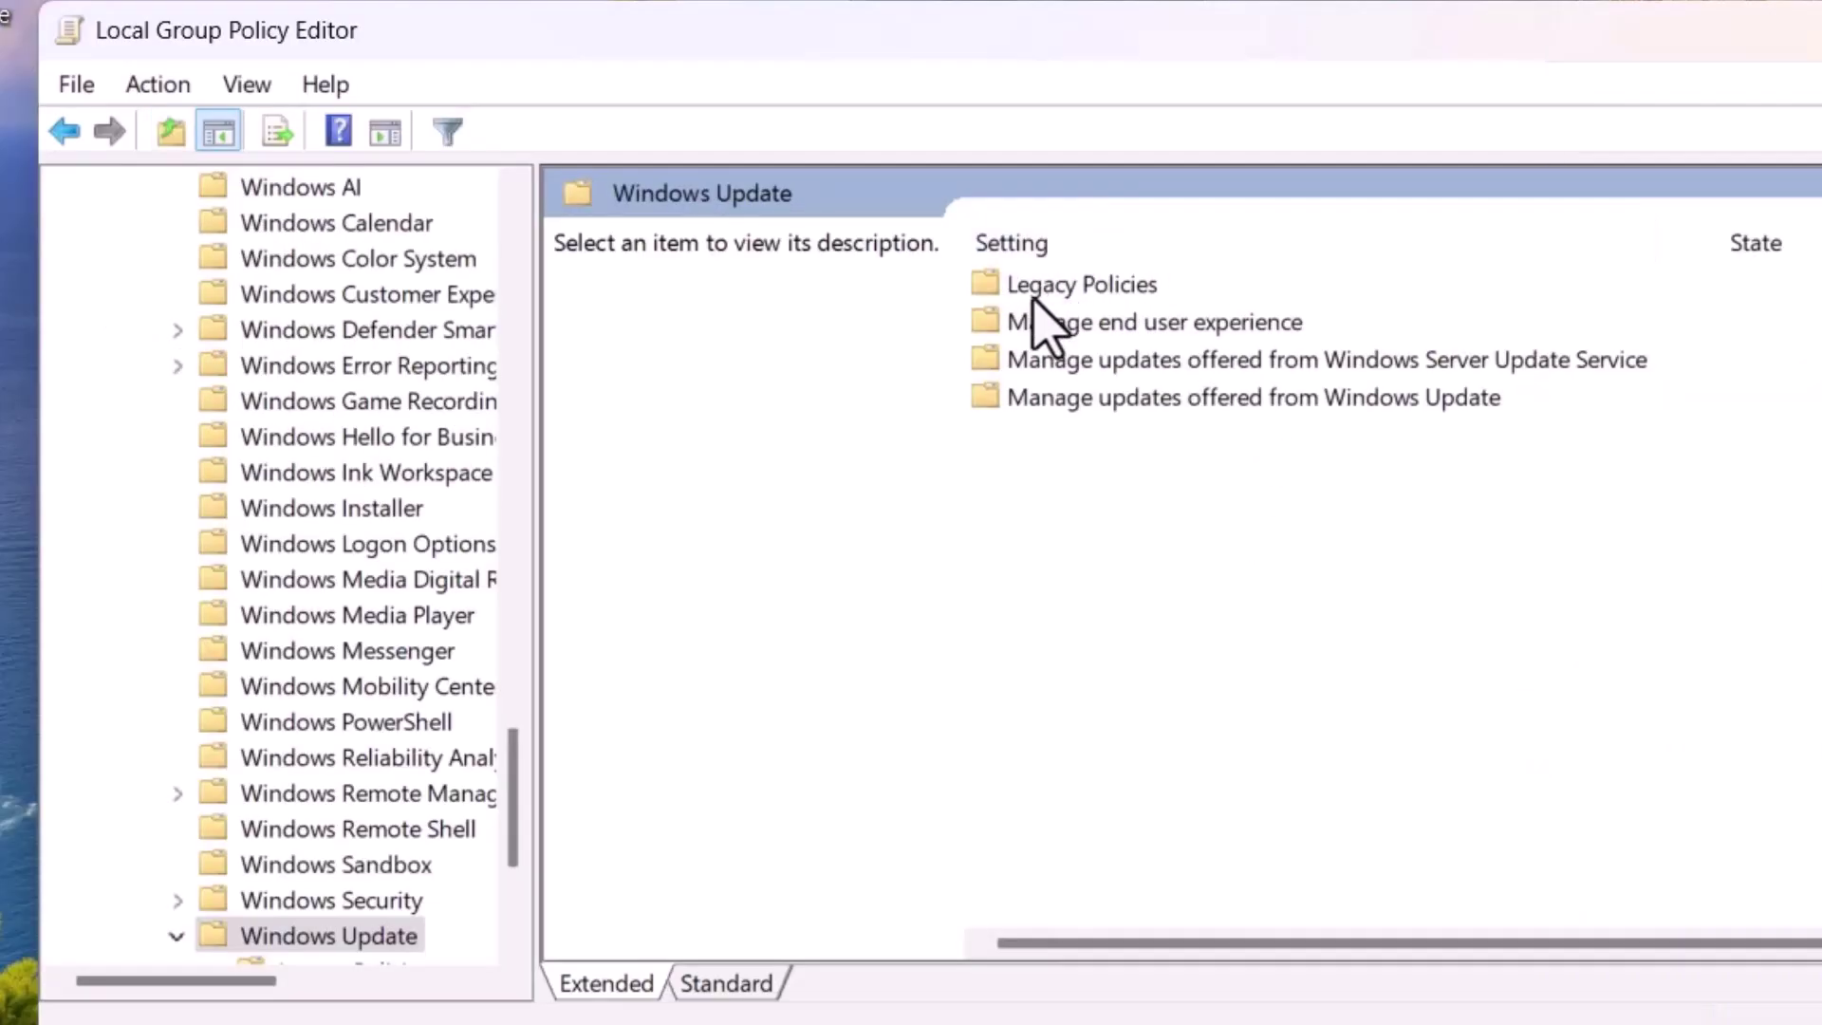
# Step: Open Legacy Policies and select the 'No auto-restart with logged on users' policy
pyautogui.doubleClick(1033, 296)
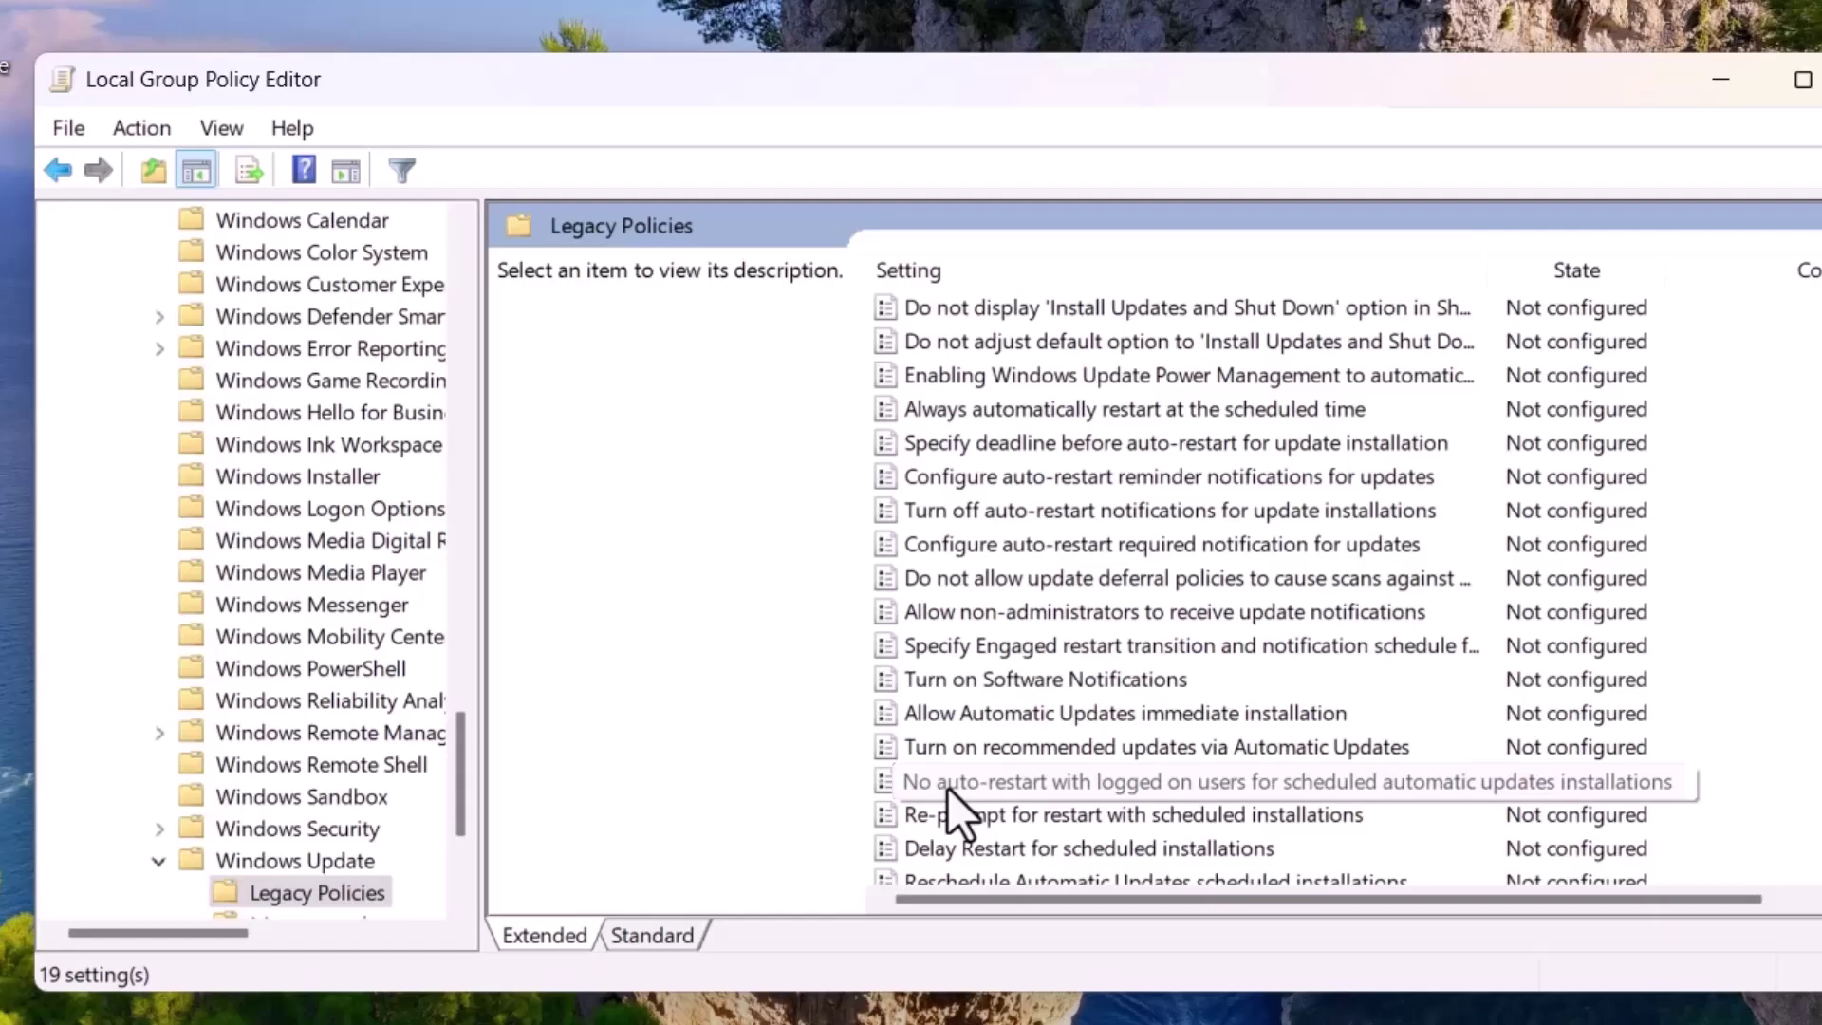
pyautogui.click(951, 788)
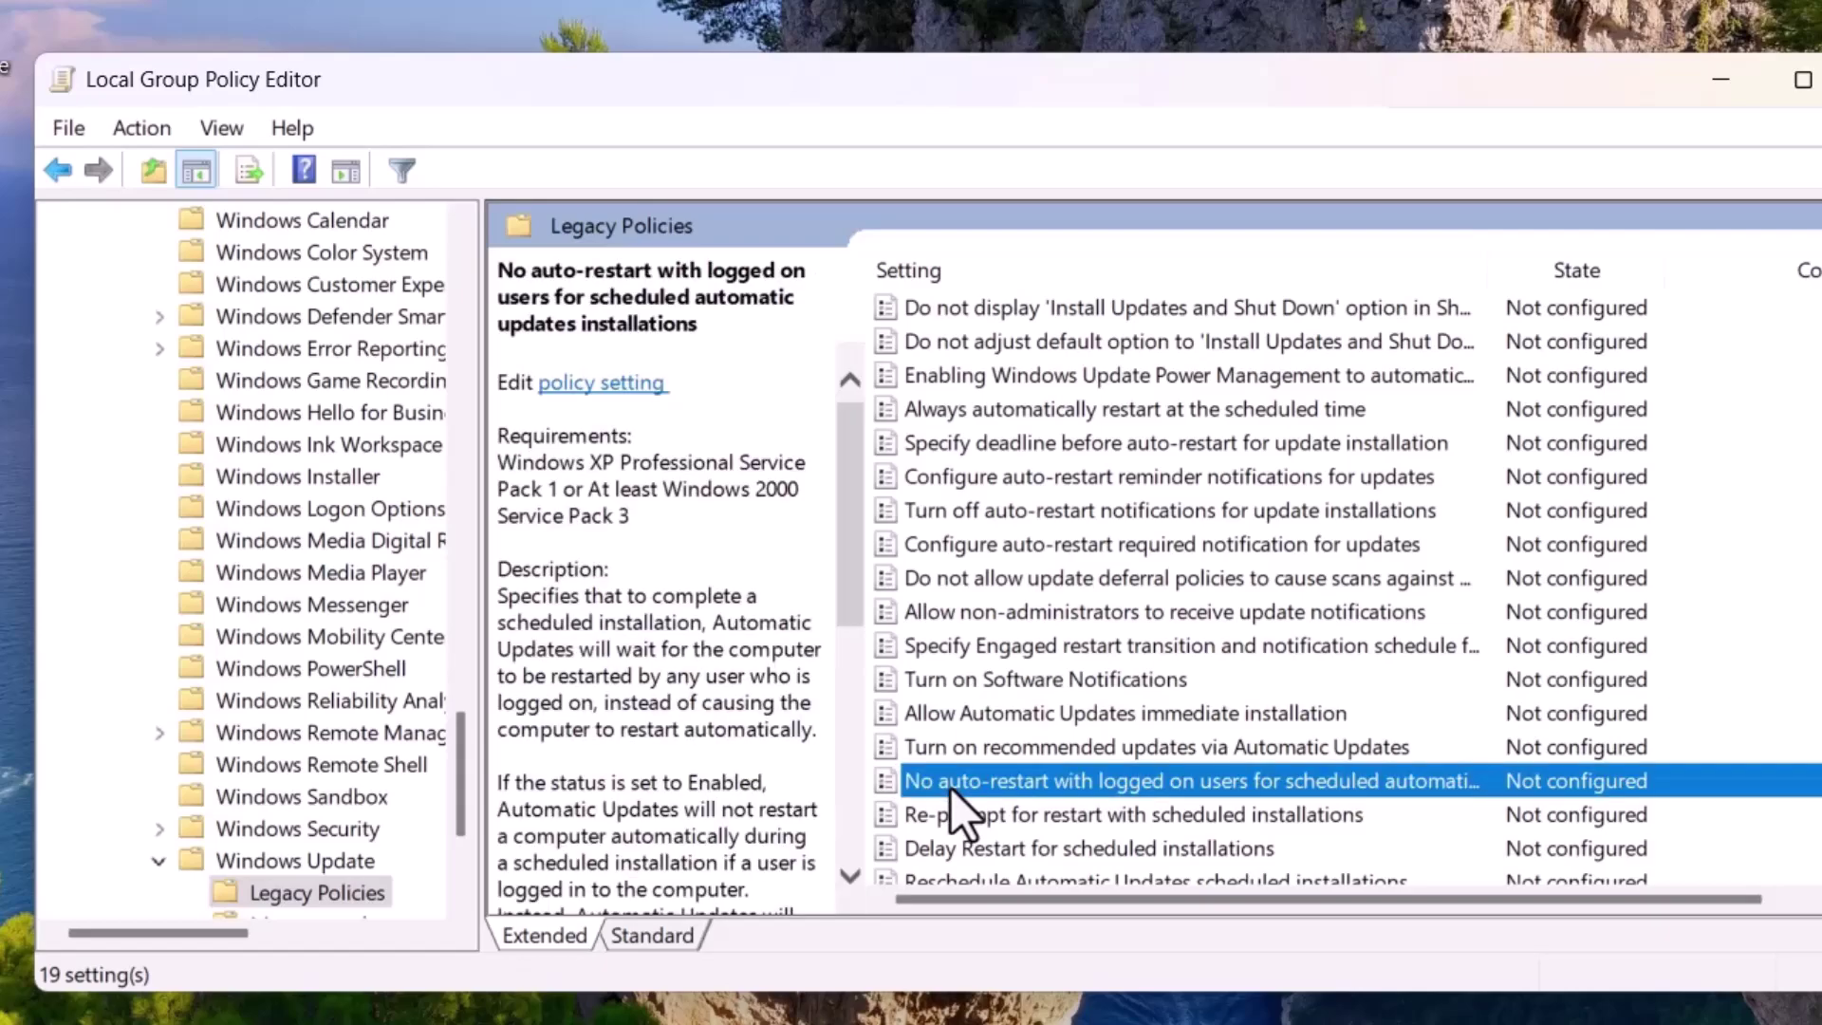
pyautogui.rightClick(1163, 784)
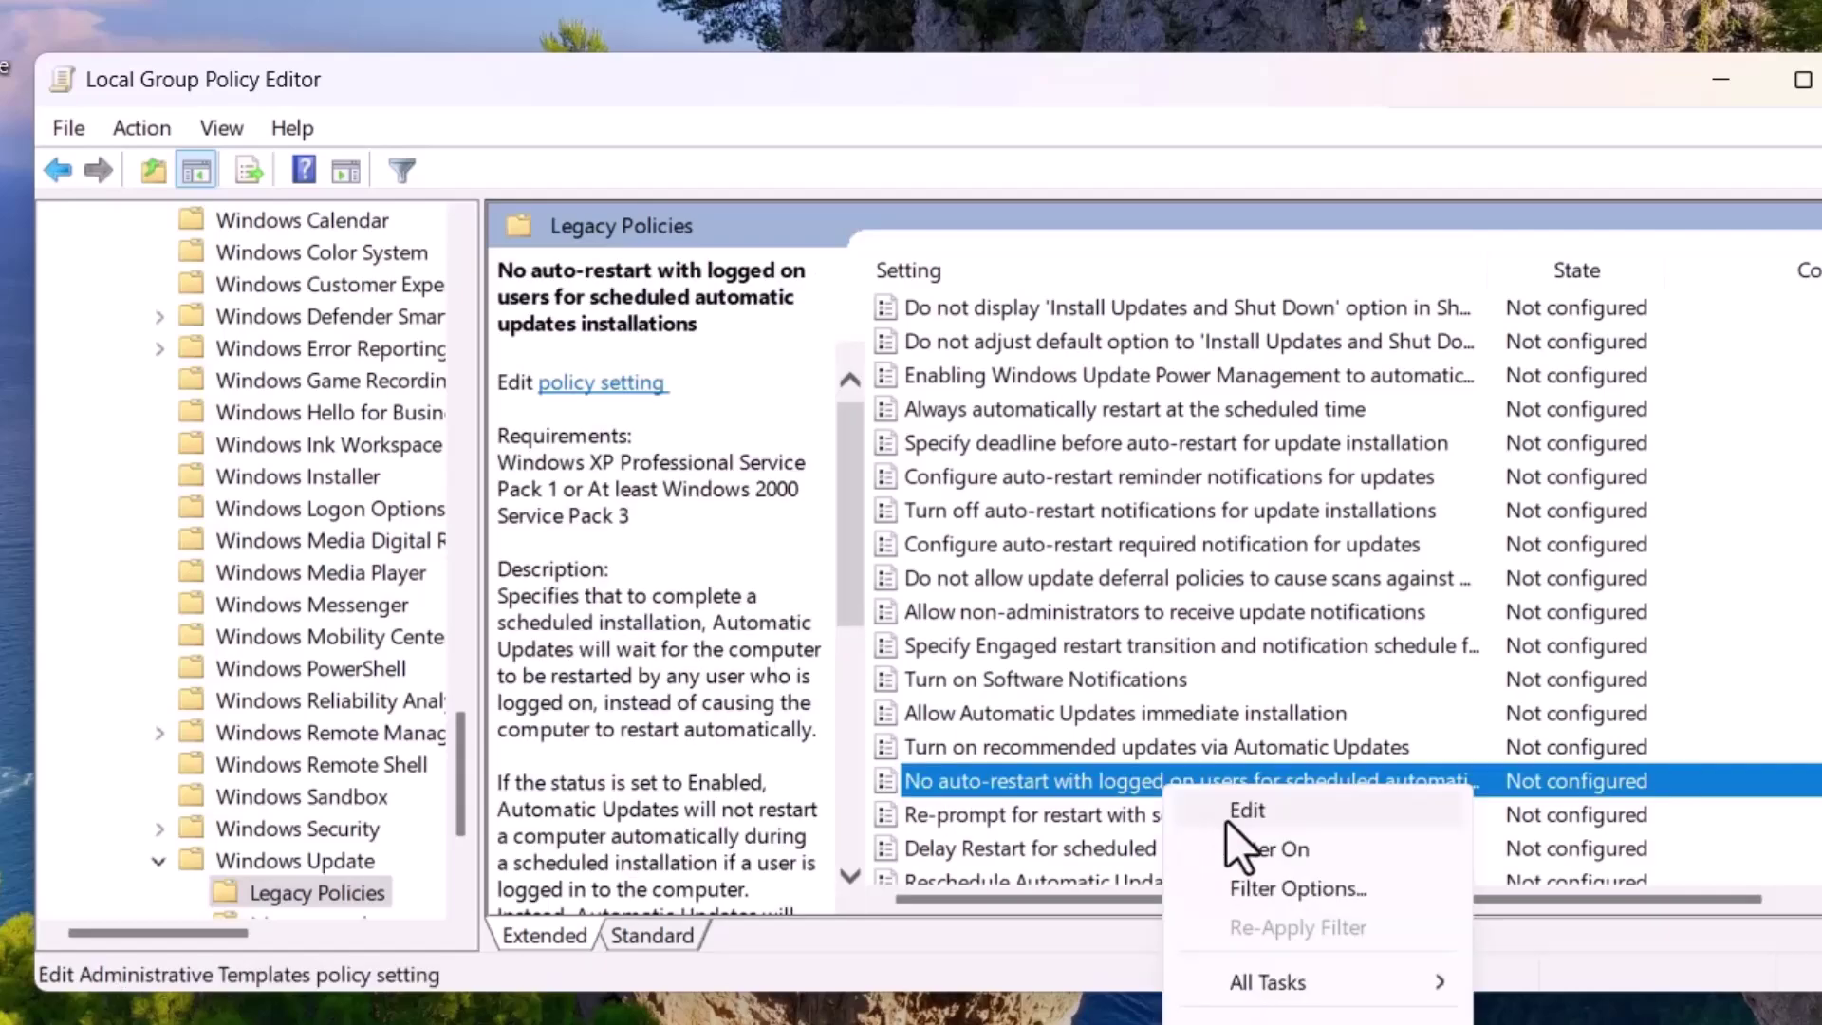
# Step: Set the 'No auto-restart with logged on users' policy to Enabled and apply it
pyautogui.click(1233, 807)
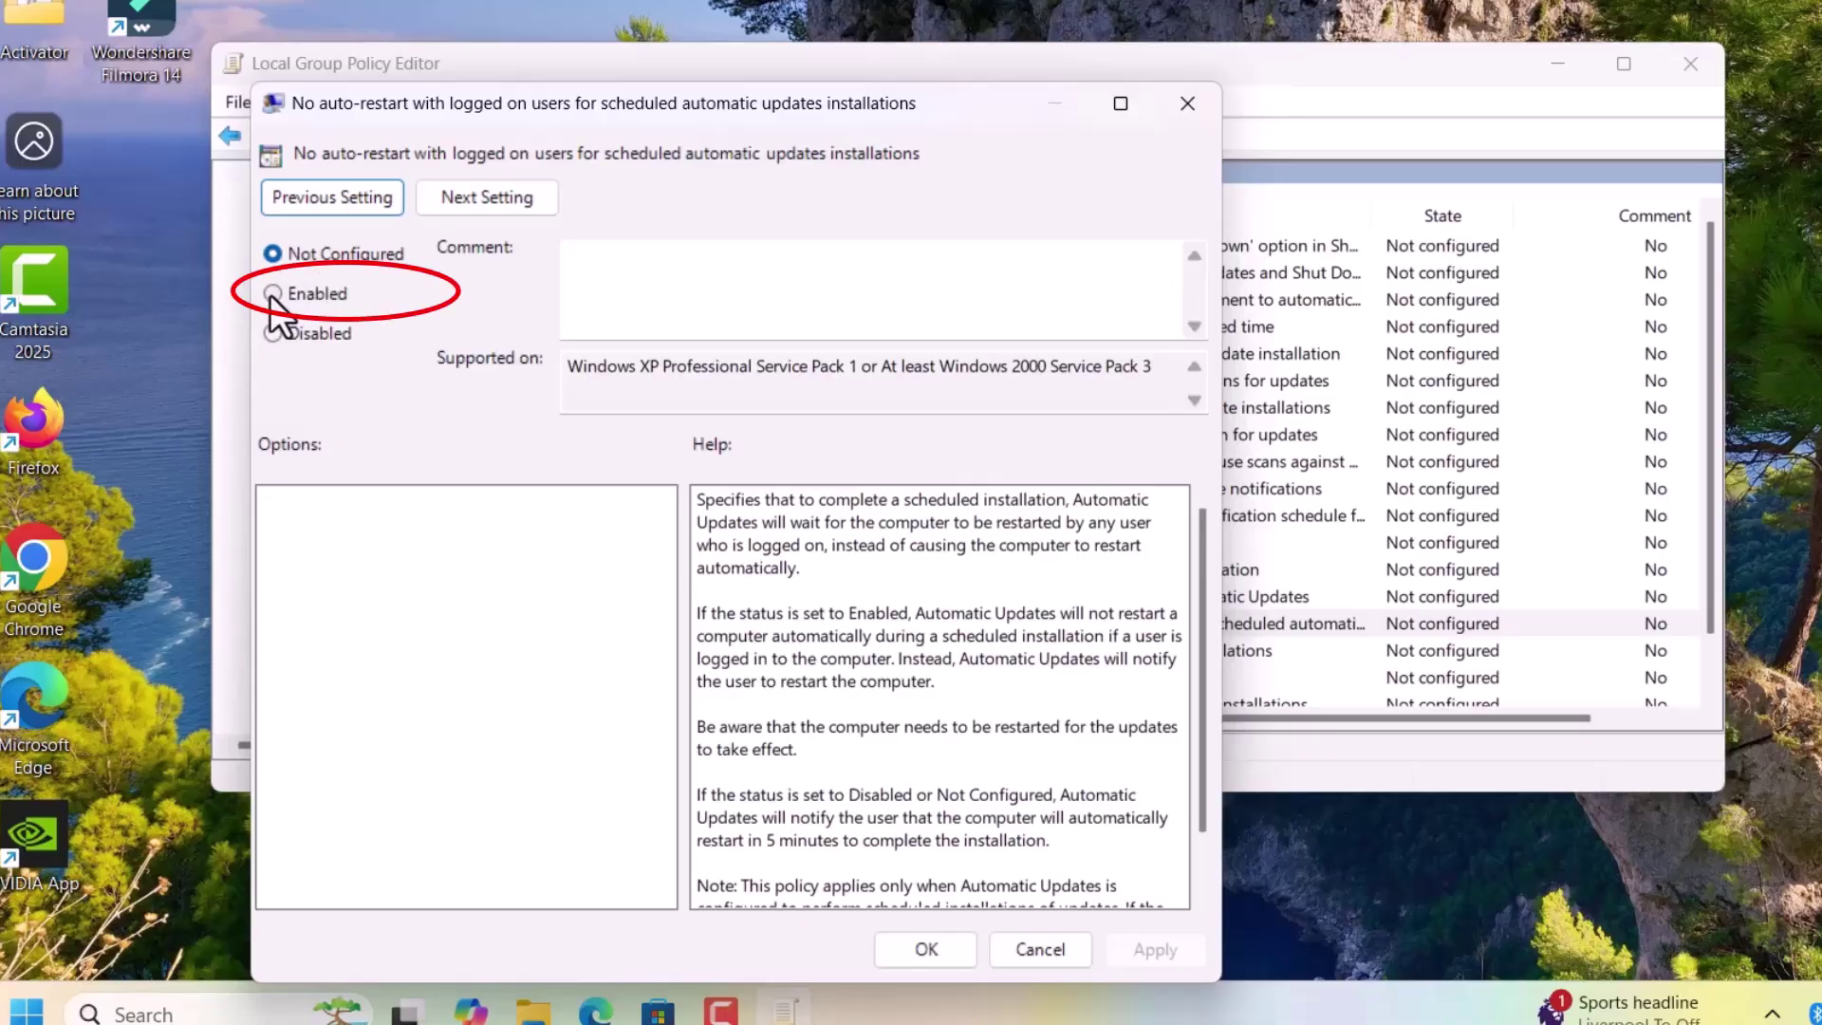
pyautogui.click(273, 294)
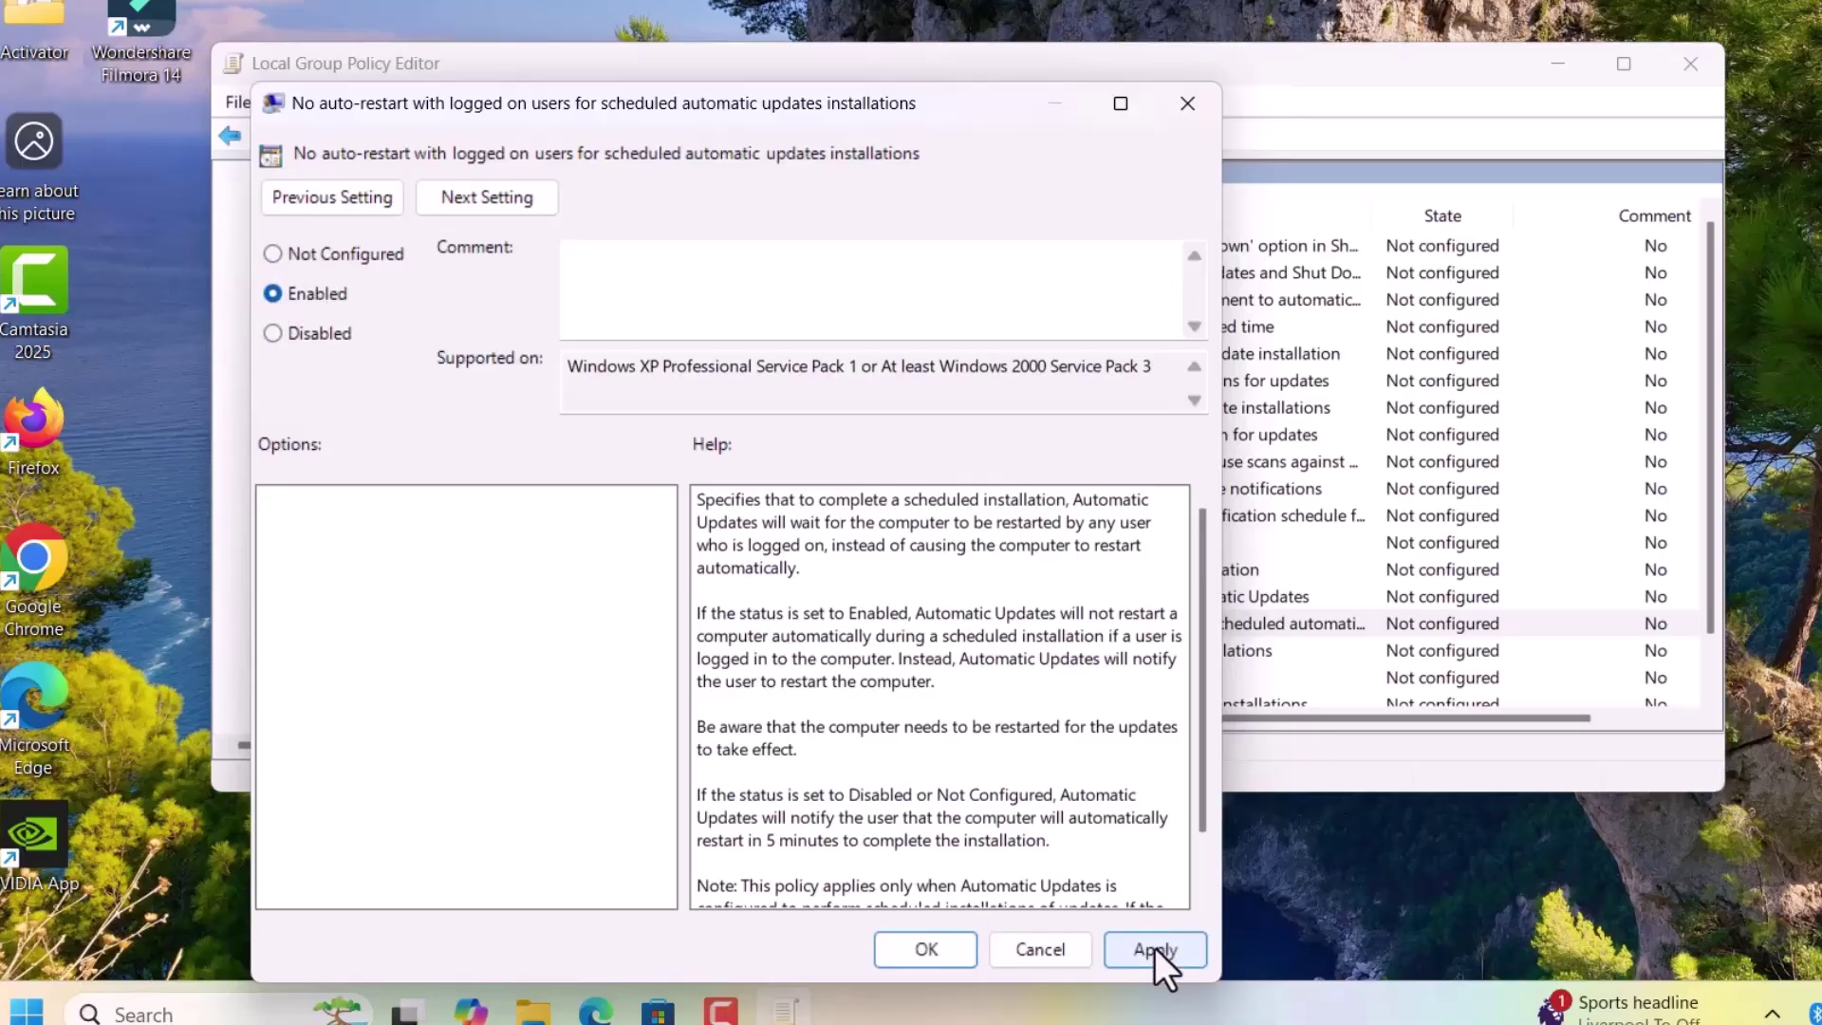
pyautogui.click(1154, 948)
pyautogui.click(926, 949)
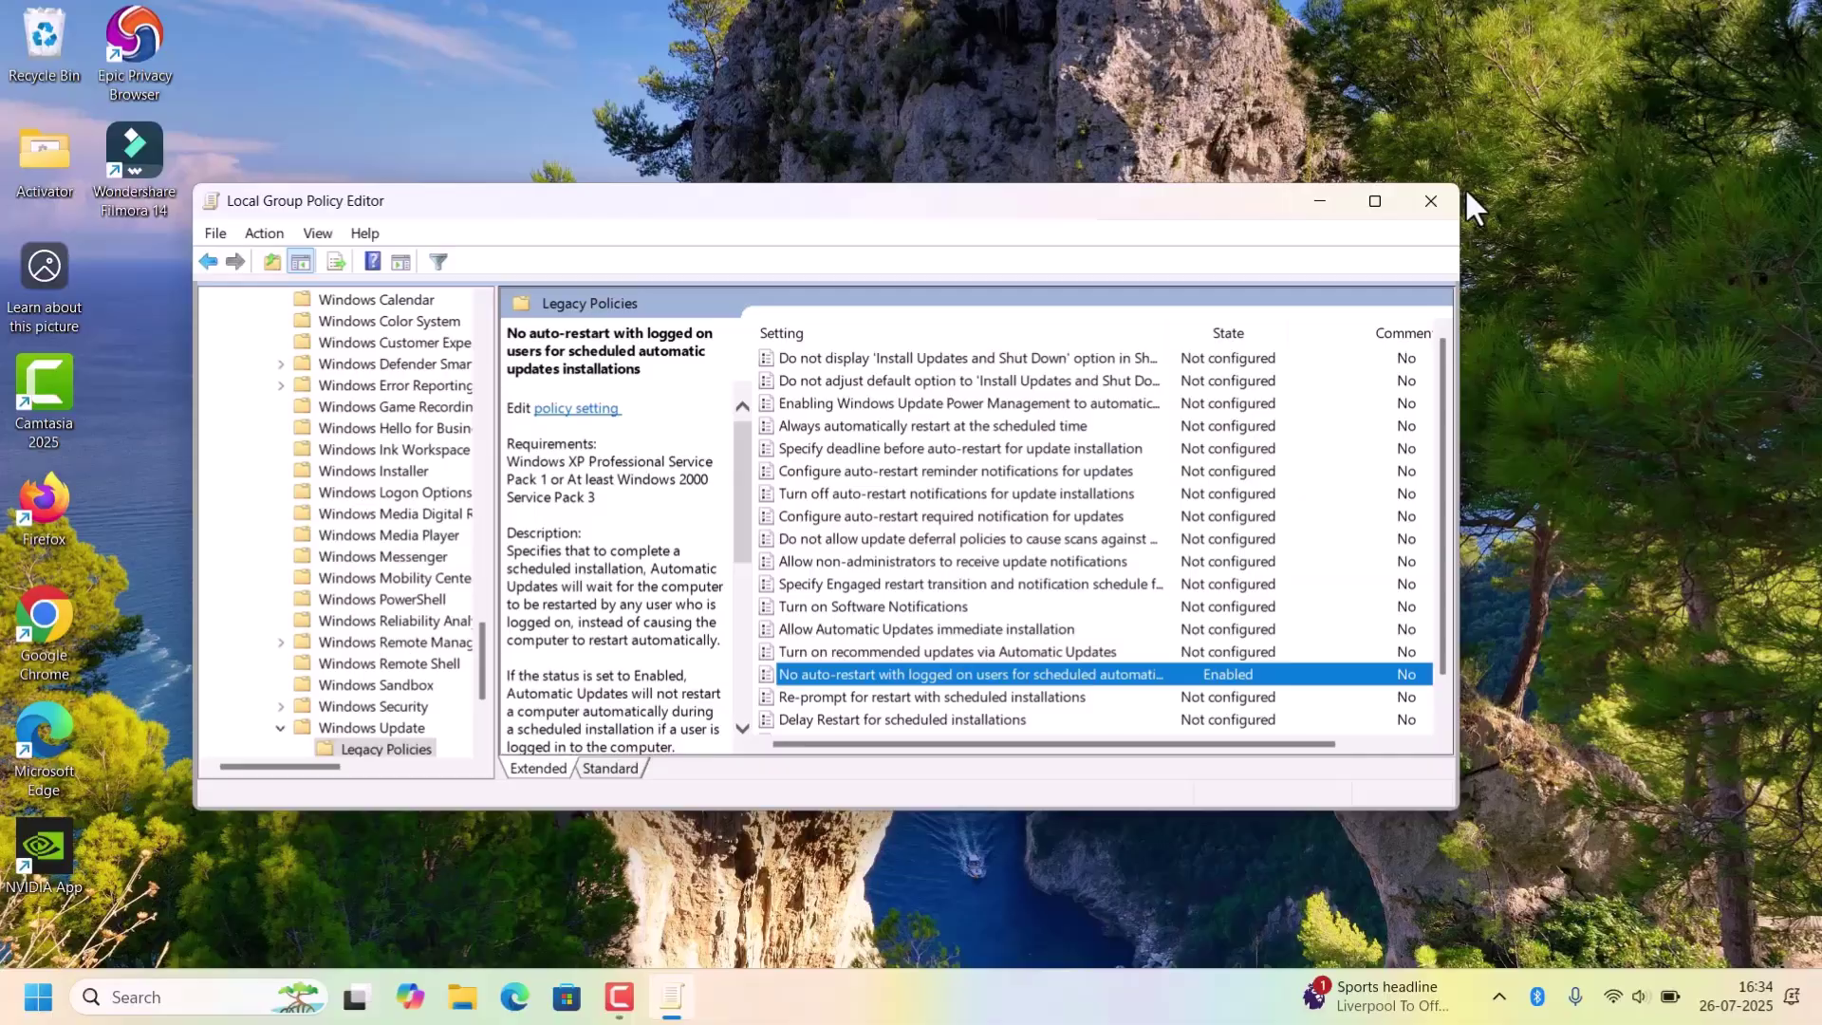
# Step: Close the Local Group Policy Editor window
pyautogui.click(1428, 202)
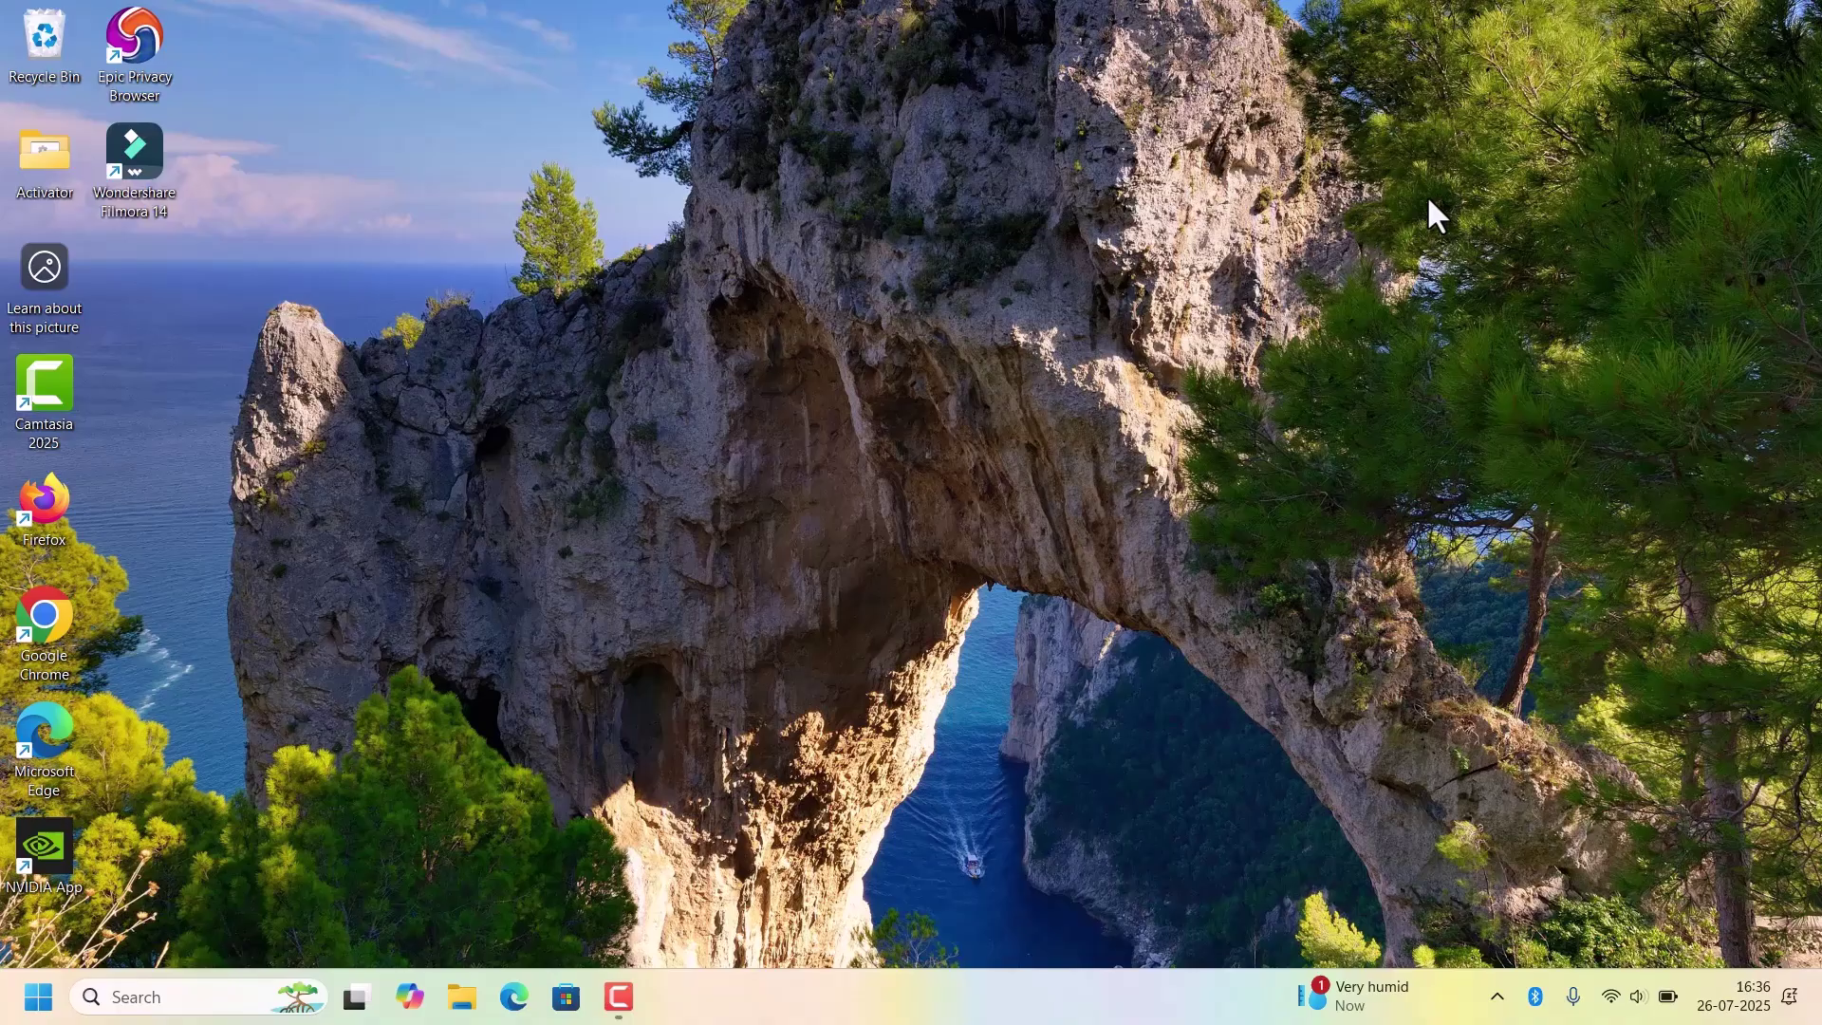
# Step: Reopen Settings through search and go to the Windows Update page
pyautogui.click(152, 995)
pyautogui.write('sett')
pyautogui.write('i')
pyautogui.write('ng')
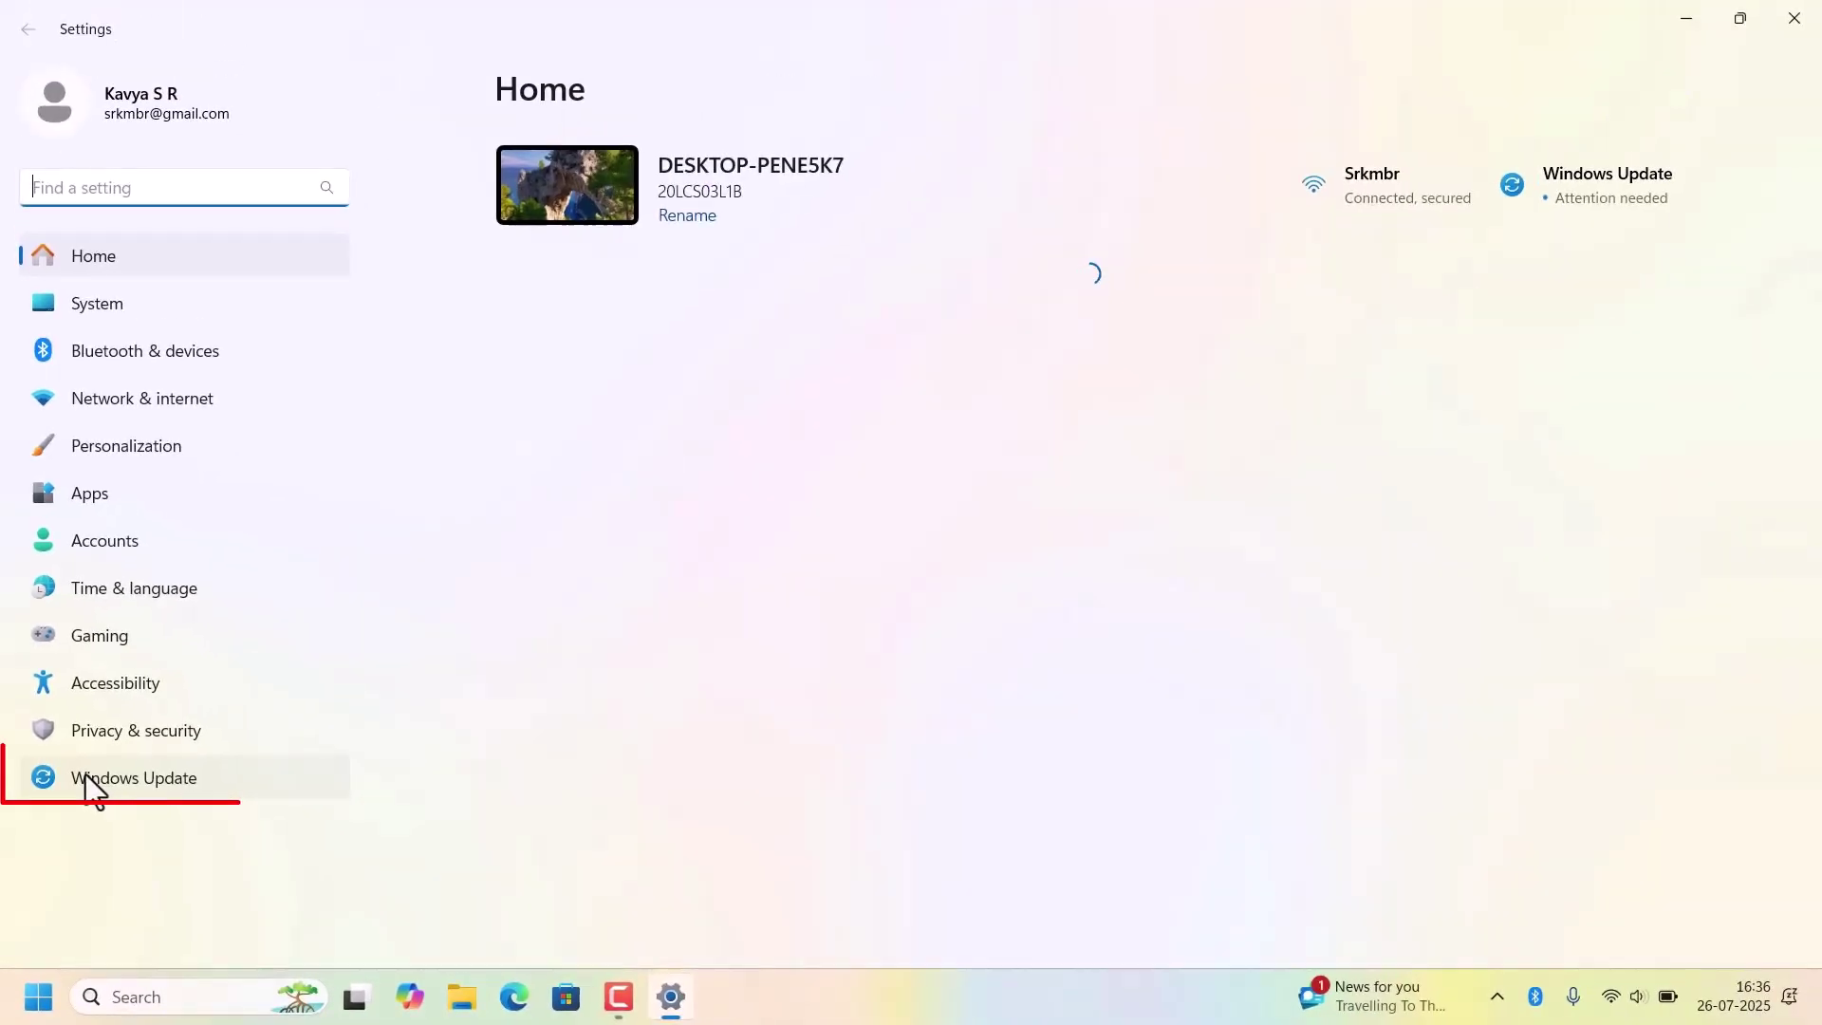
pyautogui.click(87, 776)
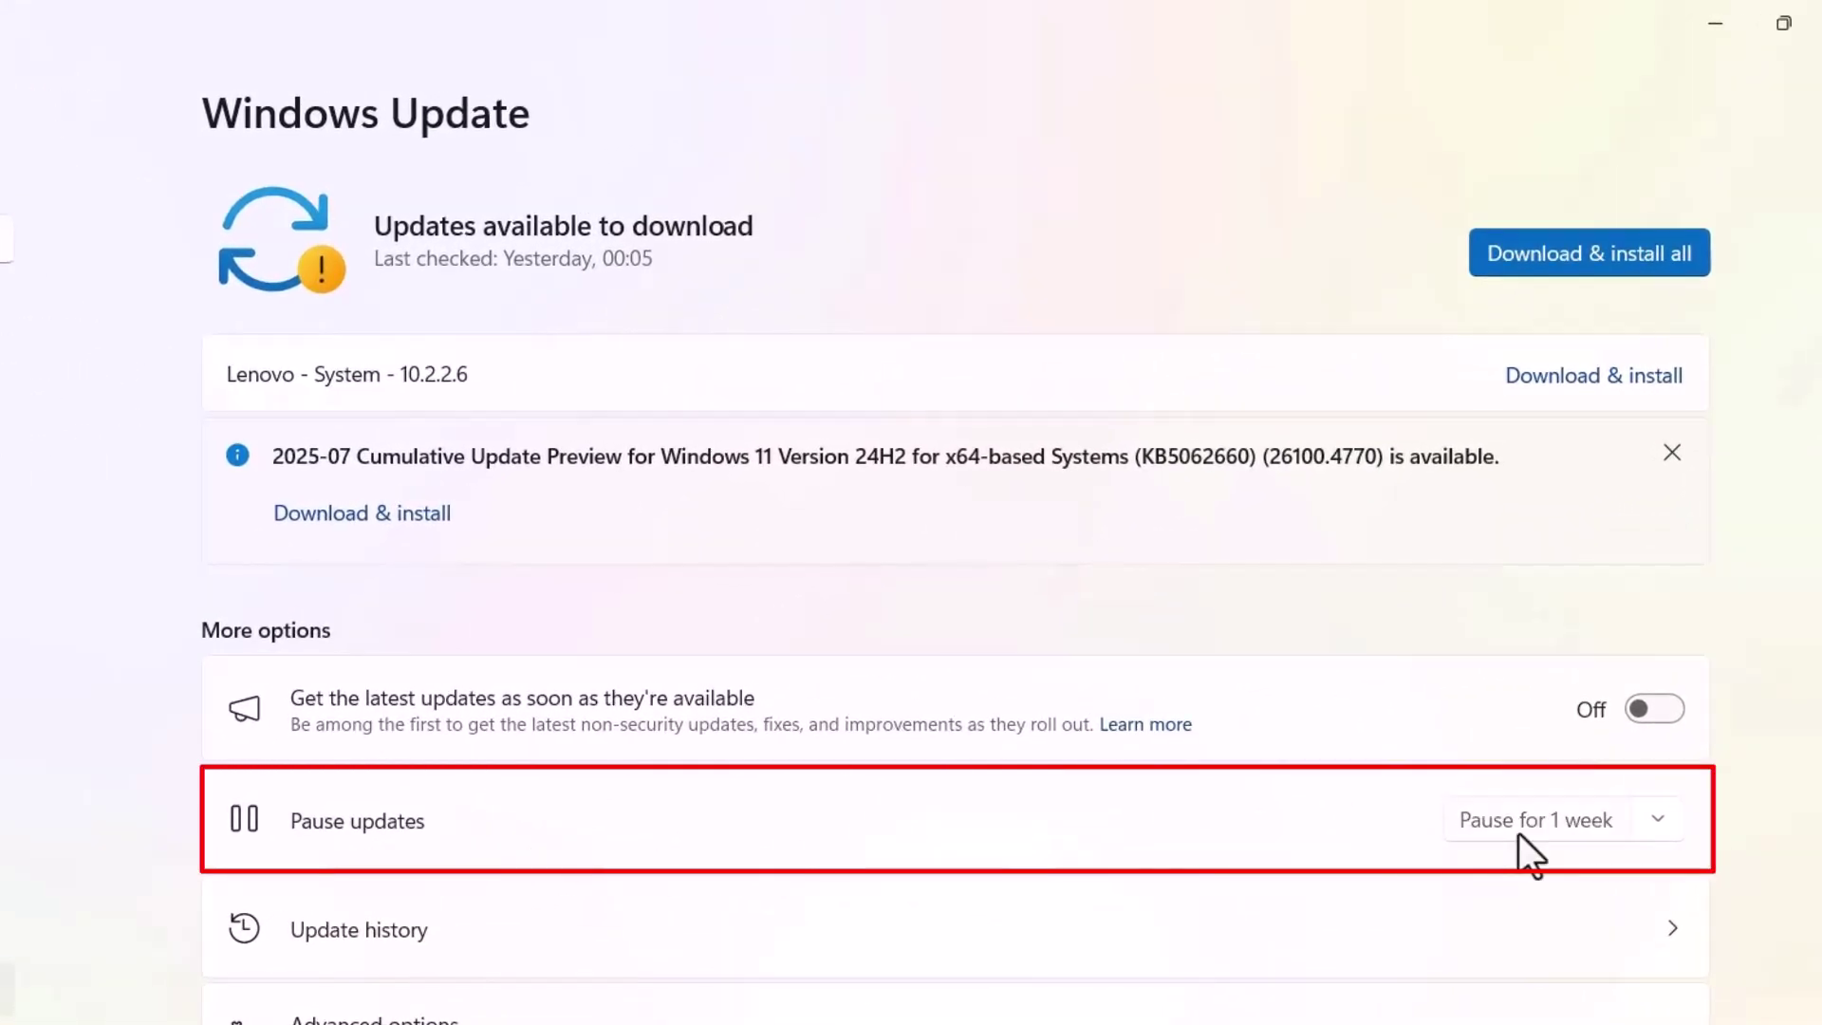
# Step: Pause updates for 1 week (until 02-08-2025) and view the extend options
pyautogui.click(1518, 833)
pyautogui.click(1428, 540)
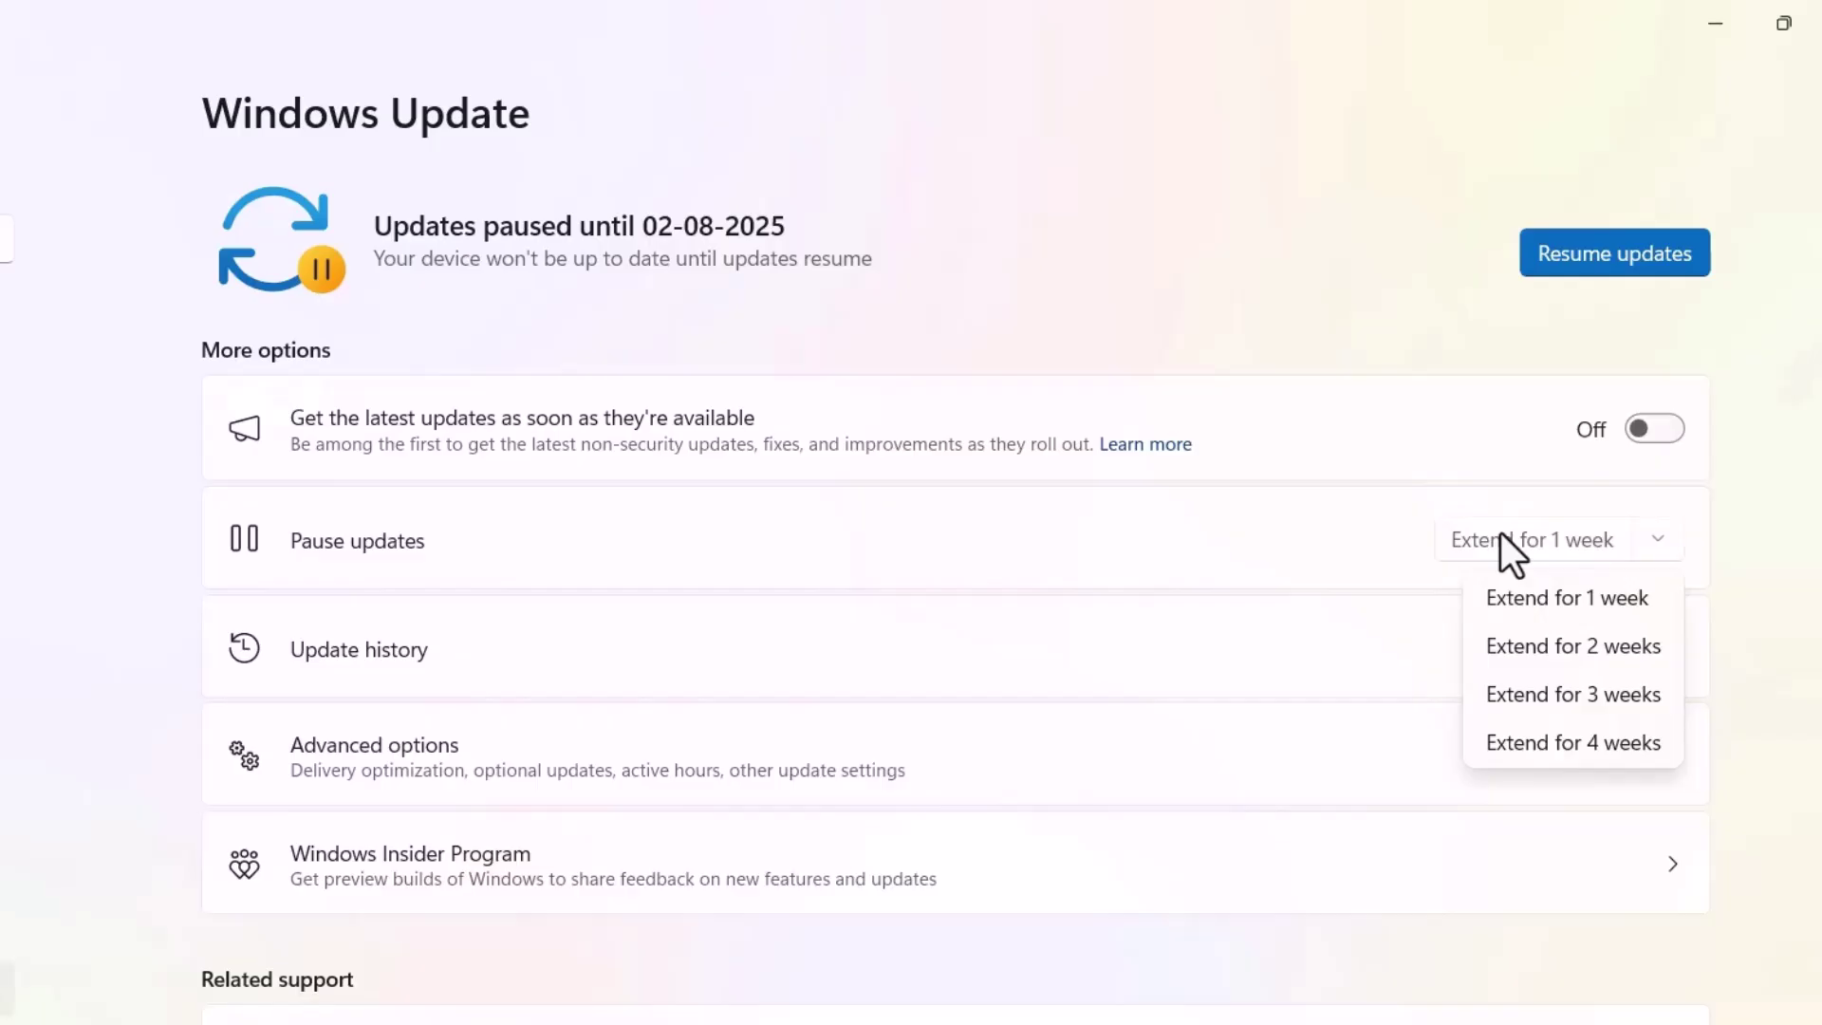